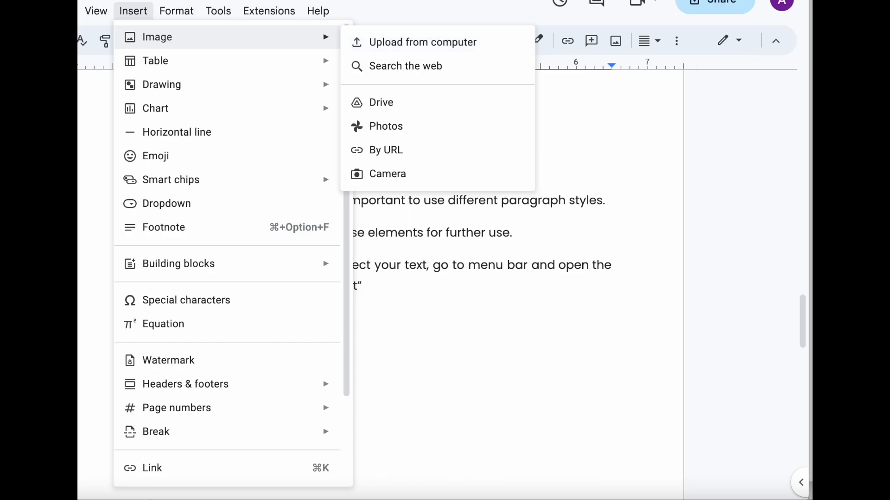
Step: Insert the toolbar screenshot from the computer's files directly before the "To create a title or a heading" paragraph
{"action": "left_click", "coordinate": [810, 250]}
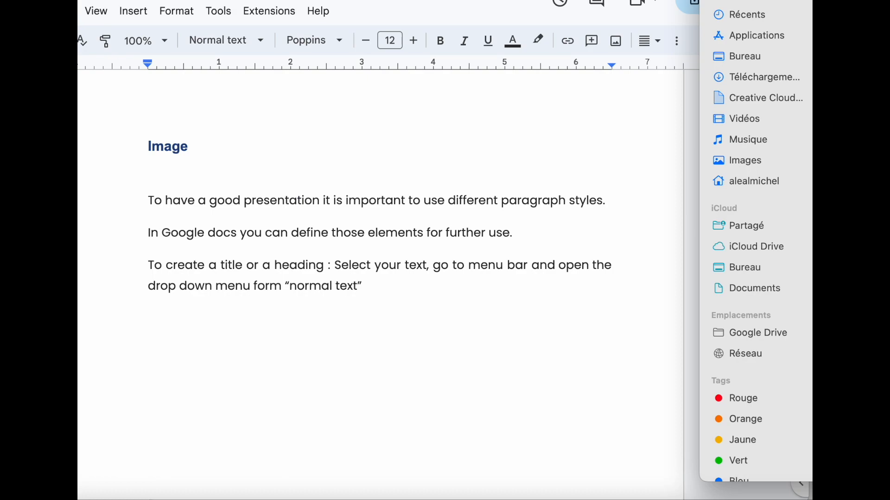
{"action": "left_click_drag", "start_coordinate": [560, 195], "coordinate": [147, 268]}
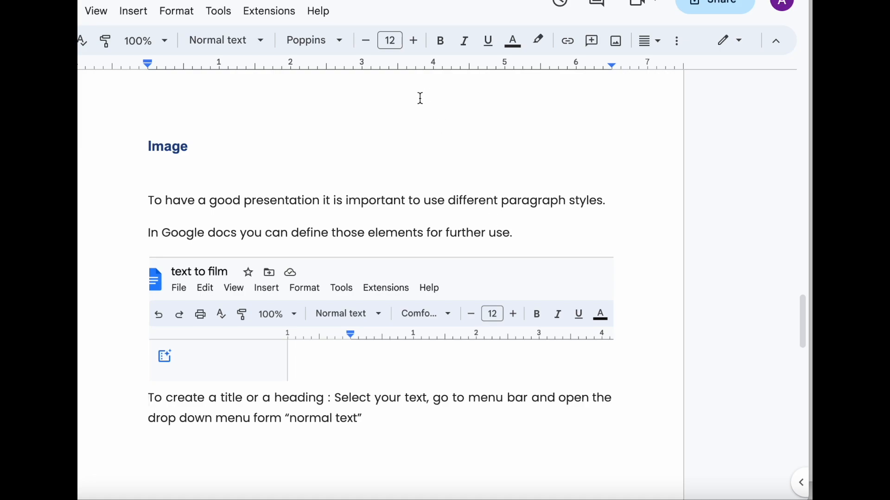
Step: Crop the inserted image on its right side just after the Extensions label and shrink it proportionally to about 3.6 in wide
{"action": "left_click", "coordinate": [418, 302]}
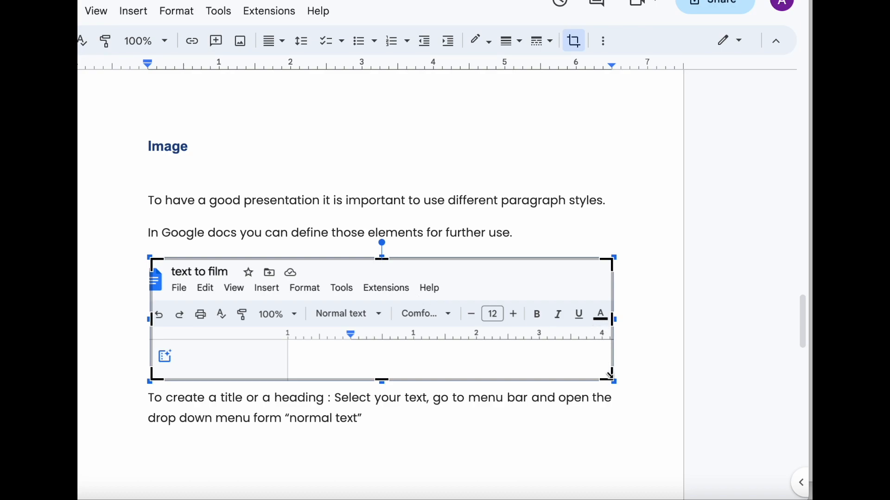
{"action": "left_click_drag", "start_coordinate": [612, 318], "coordinate": [413, 330]}
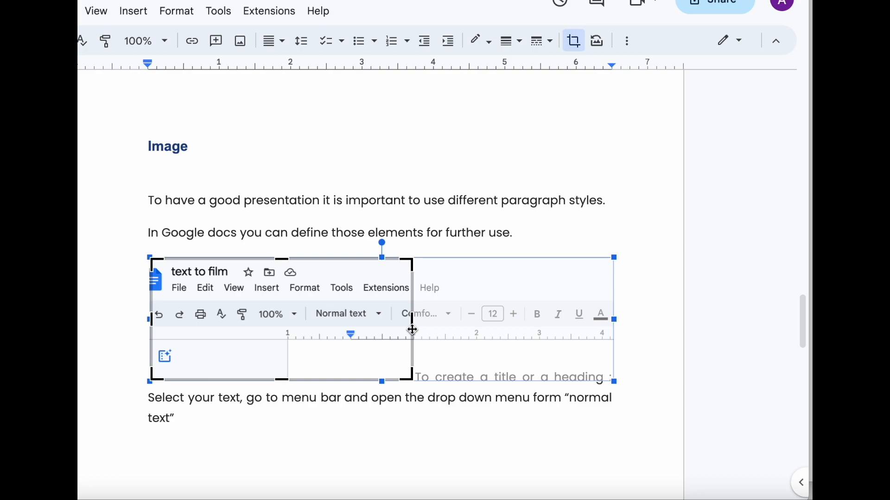
{"action": "left_click", "coordinate": [480, 234]}
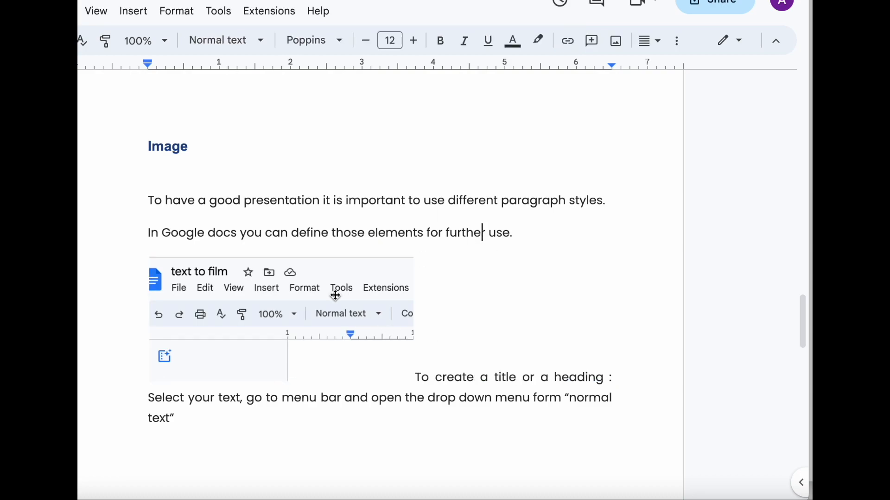
{"action": "left_click", "coordinate": [357, 314]}
{"action": "mouse_move", "coordinate": [413, 384]}
{"action": "left_mouse_down"}
{"action": "mouse_move", "coordinate": [285, 319]}
{"action": "mouse_move", "coordinate": [505, 394]}
{"action": "mouse_move", "coordinate": [407, 377]}
{"action": "left_mouse_up"}
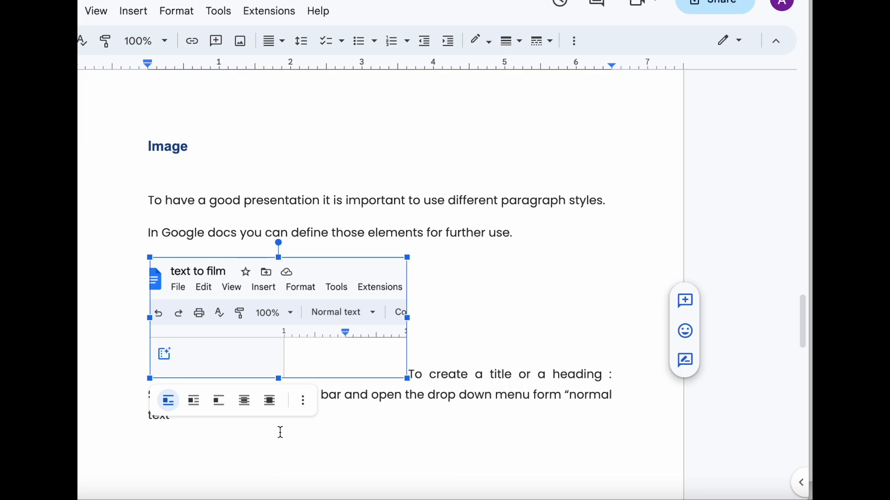
Step: Try the wrap text, break text and behind text layouts on the image, ending with in front of text
{"action": "left_click", "coordinate": [194, 401]}
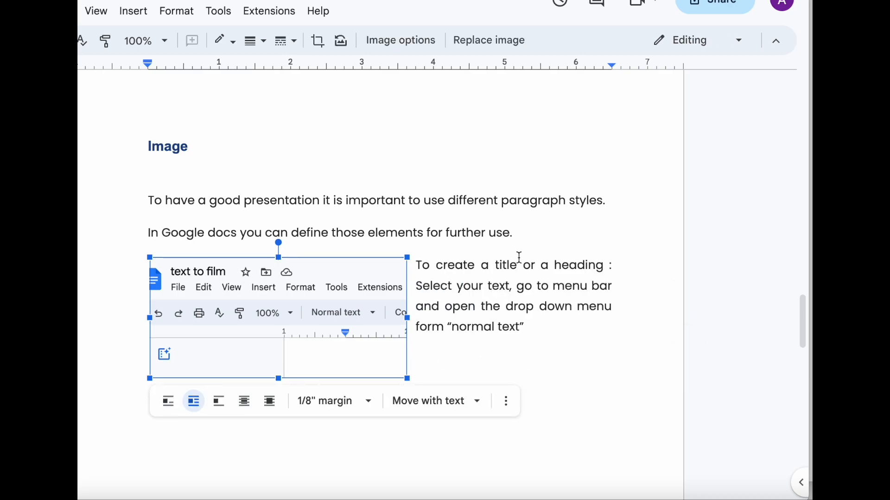
{"action": "left_click", "coordinate": [224, 407]}
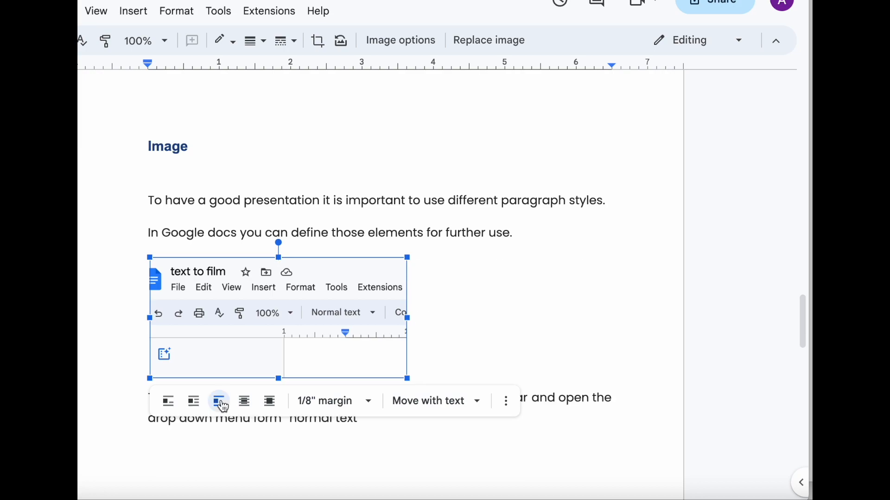
{"action": "left_click", "coordinate": [245, 403]}
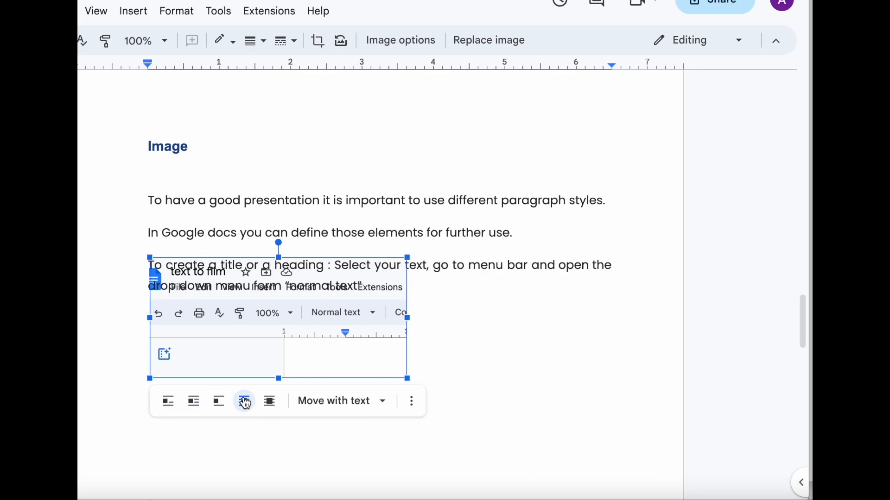
{"action": "left_click", "coordinate": [271, 404]}
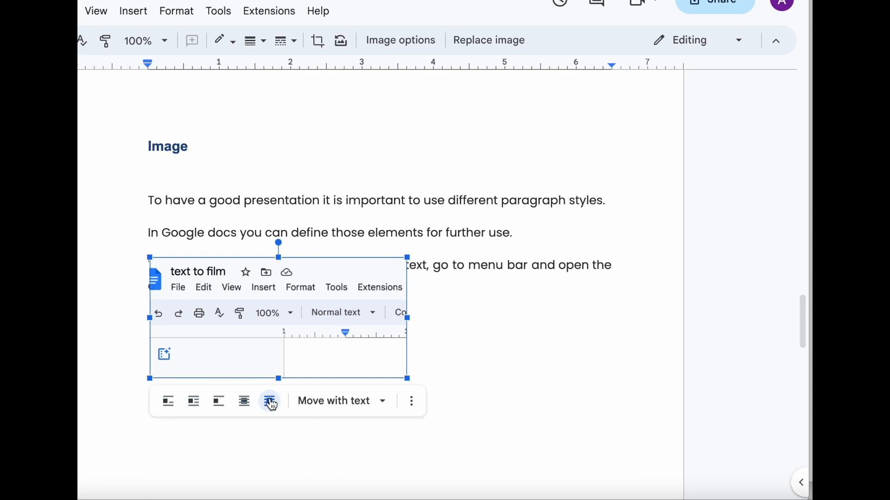
Step: Open the full image options and try Fix position on page for the image before returning it to Move with text
{"action": "left_click", "coordinate": [412, 408]}
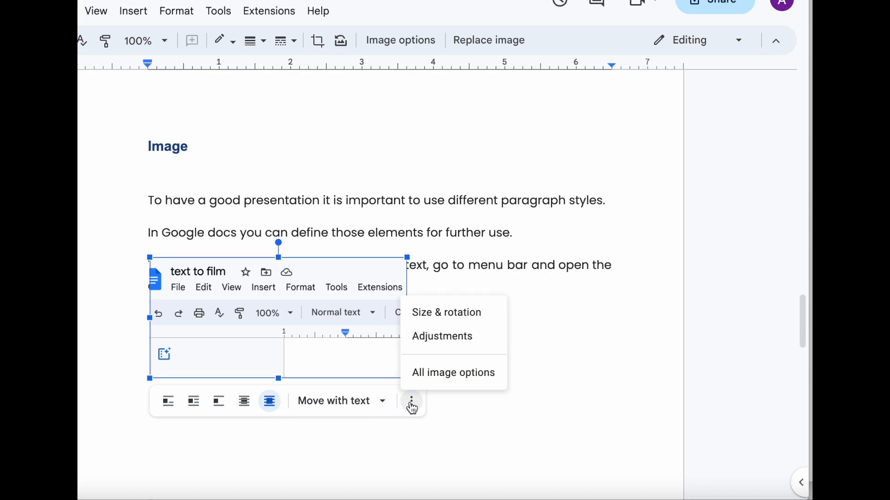
{"action": "left_click", "coordinate": [433, 374]}
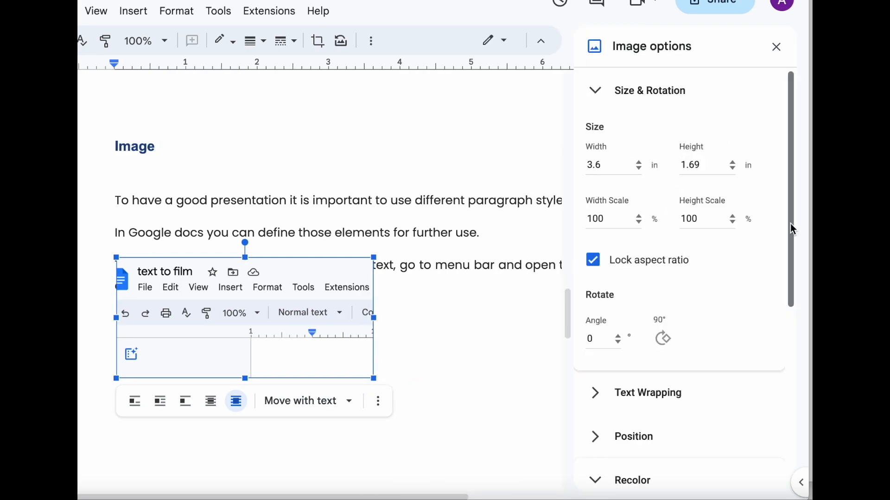
{"action": "scroll", "coordinate": [791, 223], "scroll_direction": "down", "scroll_amount": 6}
{"action": "left_click", "coordinate": [595, 130]}
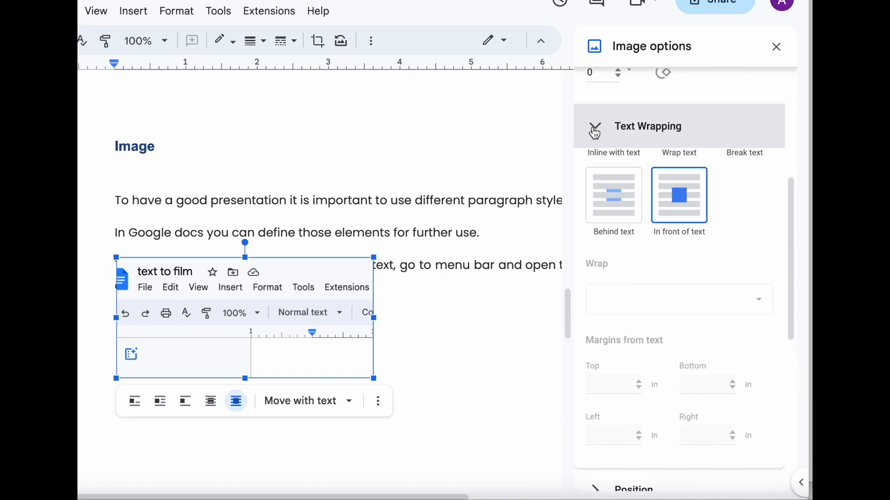
{"action": "left_click_drag", "start_coordinate": [791, 246], "coordinate": [792, 417]}
{"action": "left_click", "coordinate": [597, 139]}
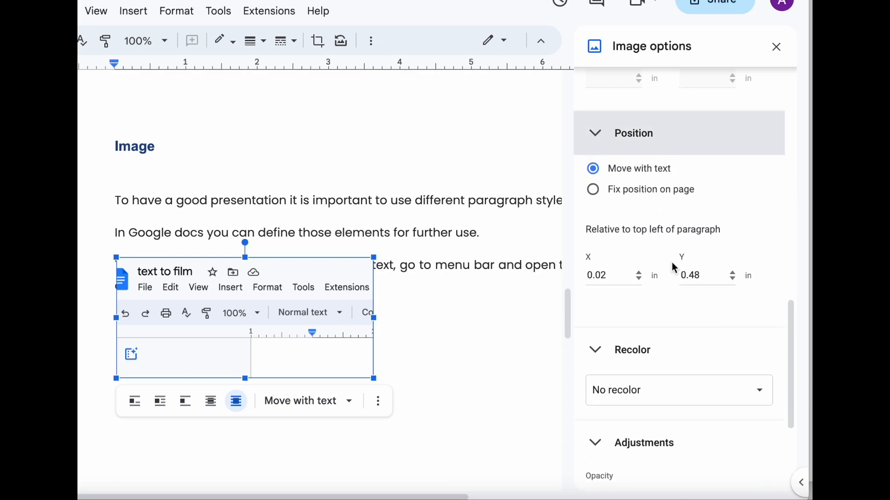
{"action": "left_click", "coordinate": [595, 191]}
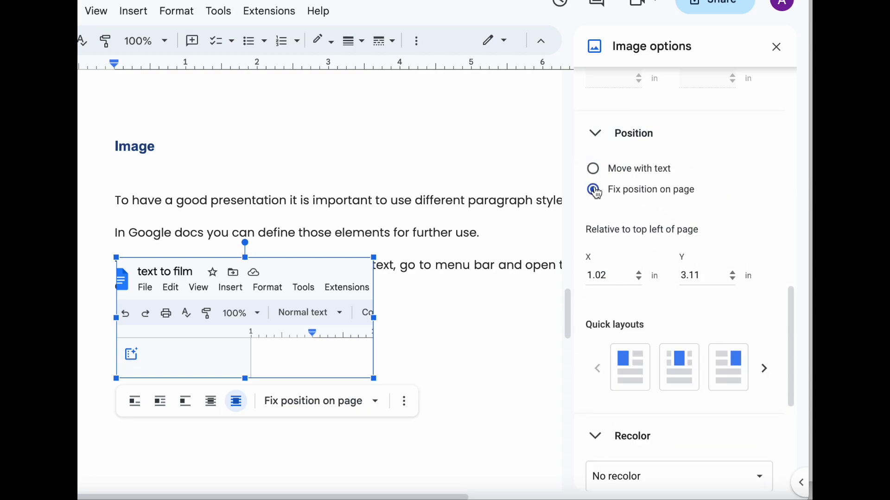
{"action": "left_click", "coordinate": [591, 171]}
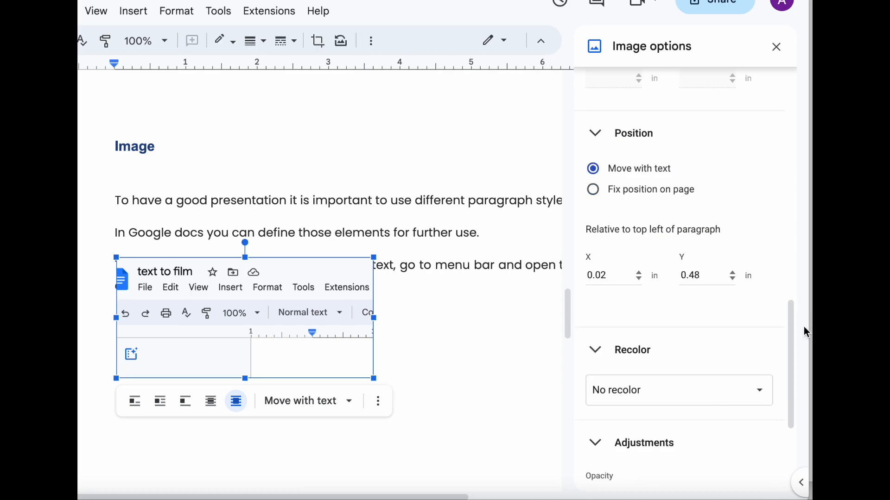
Step: Recolor the image with the light grayscale variant
{"action": "scroll", "coordinate": [792, 343], "scroll_direction": "down", "scroll_amount": 4}
{"action": "left_click", "coordinate": [728, 204]}
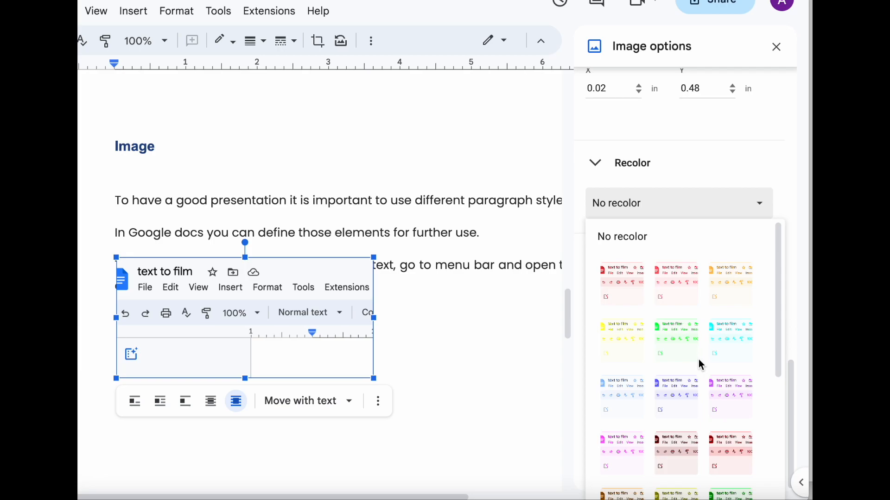
{"action": "scroll", "coordinate": [699, 359], "scroll_direction": "down", "scroll_amount": 4}
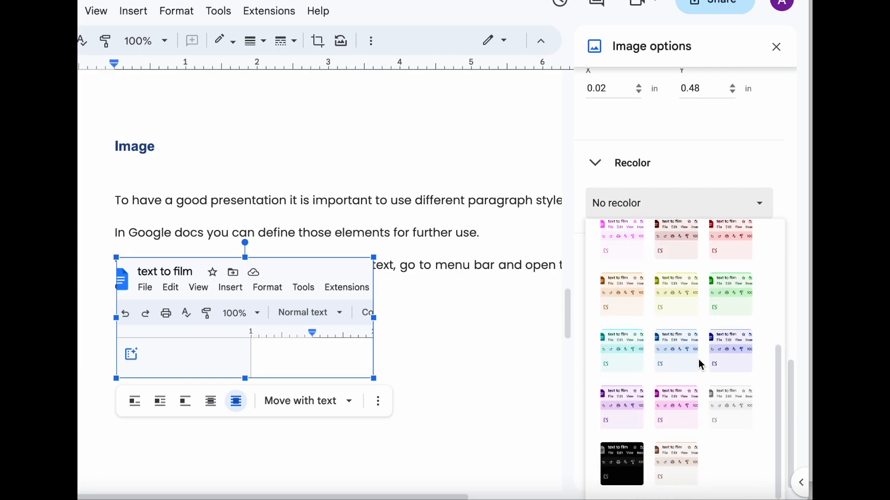
{"action": "left_click", "coordinate": [738, 415]}
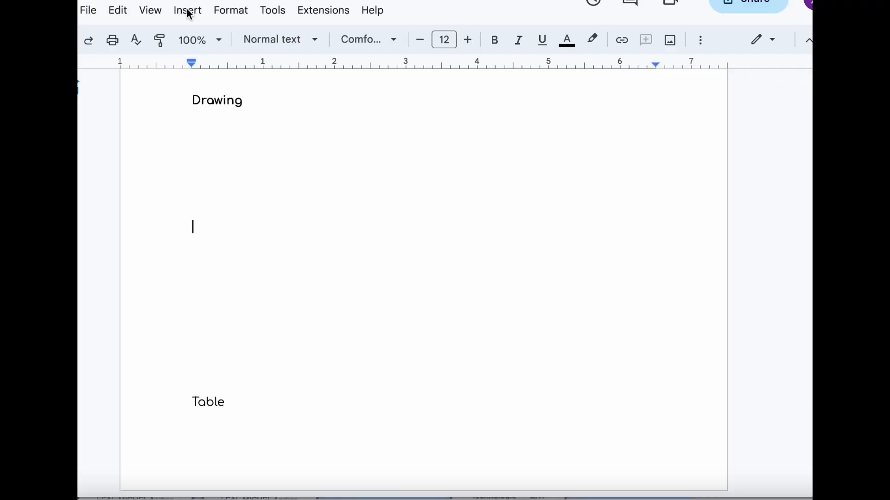
Step: Start a new drawing at the cursor below the Drawing heading
{"action": "left_click", "coordinate": [188, 11]}
{"action": "mouse_move", "coordinate": [225, 91]}
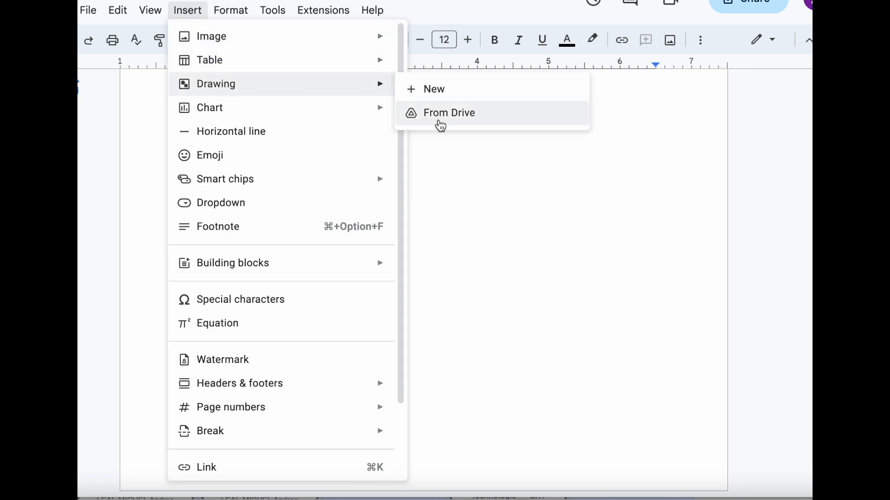
{"action": "left_click", "coordinate": [430, 92]}
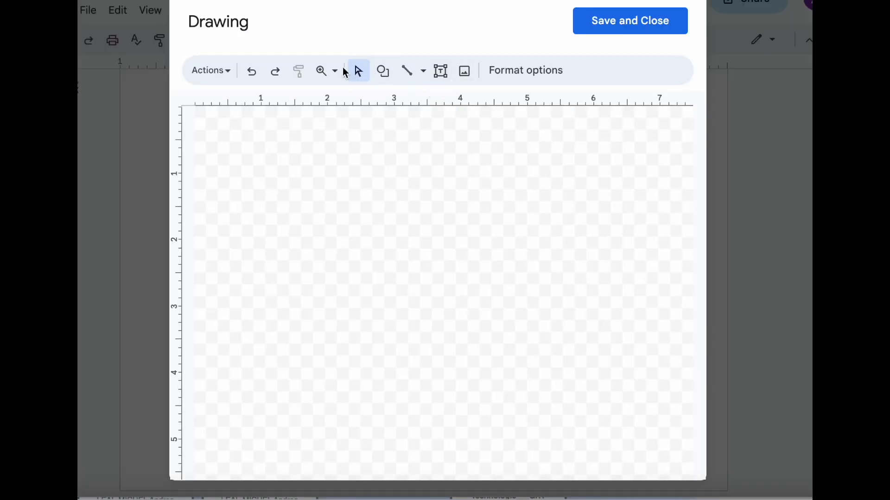
{"action": "left_click", "coordinate": [390, 76]}
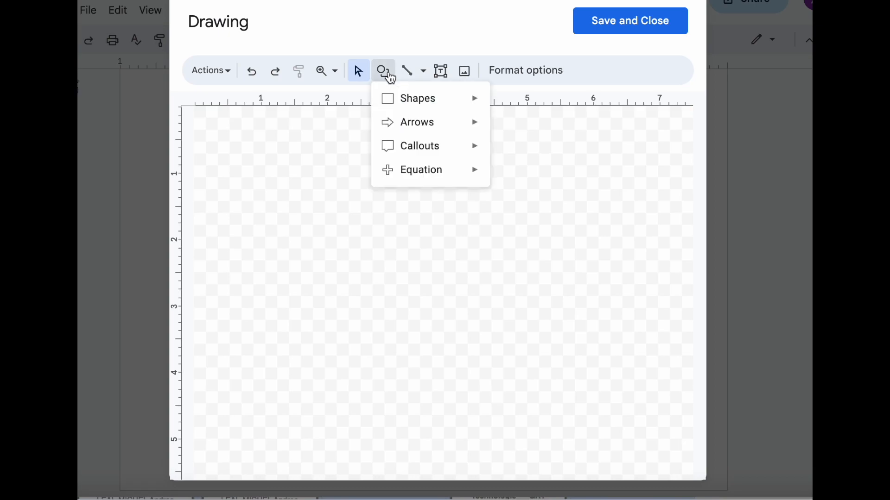
{"action": "left_click", "coordinate": [422, 72]}
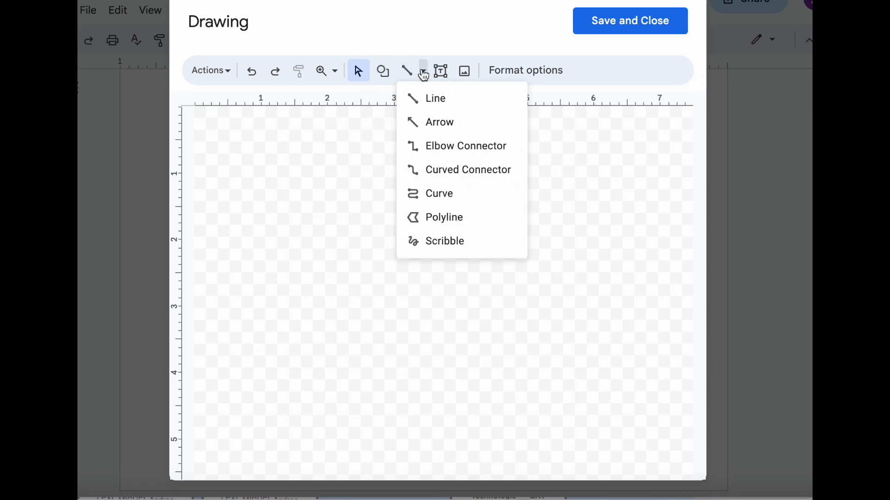
{"action": "left_click", "coordinate": [443, 72]}
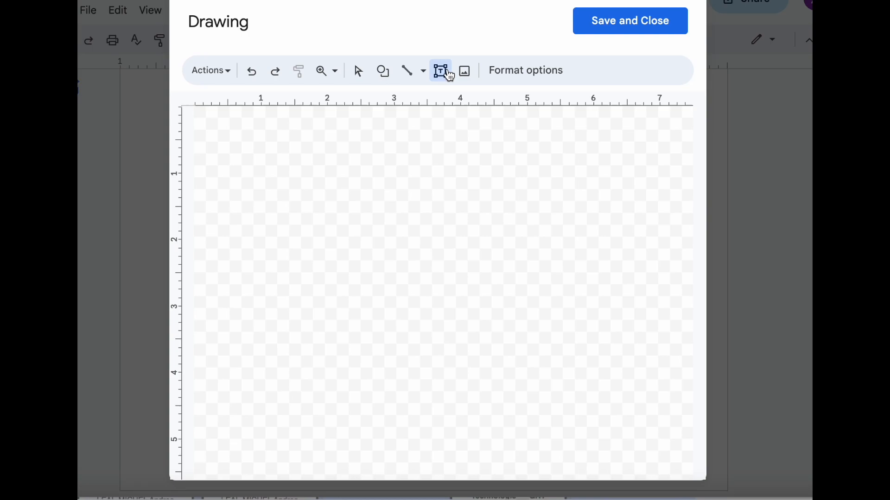
{"action": "left_click", "coordinate": [448, 74]}
Step: Insert the toolbar screenshot from the computer's files into the drawing
{"action": "left_click", "coordinate": [465, 72]}
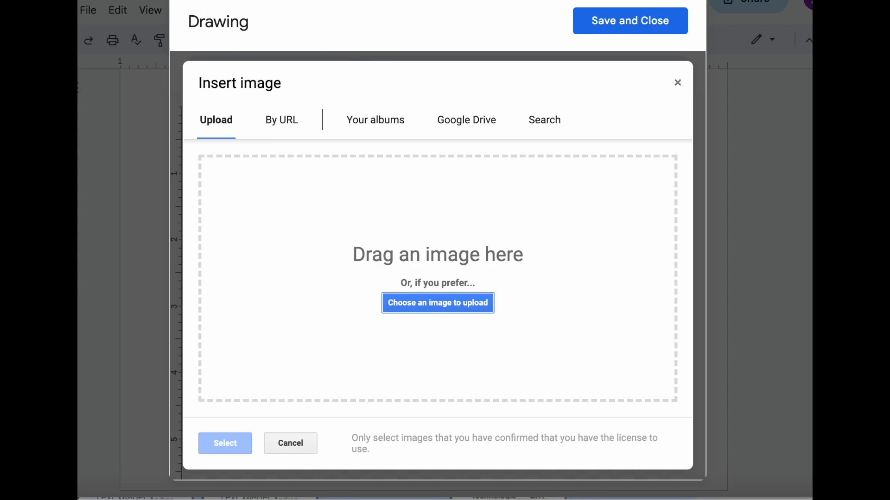
{"action": "left_click_drag", "start_coordinate": [755, 24], "coordinate": [417, 265]}
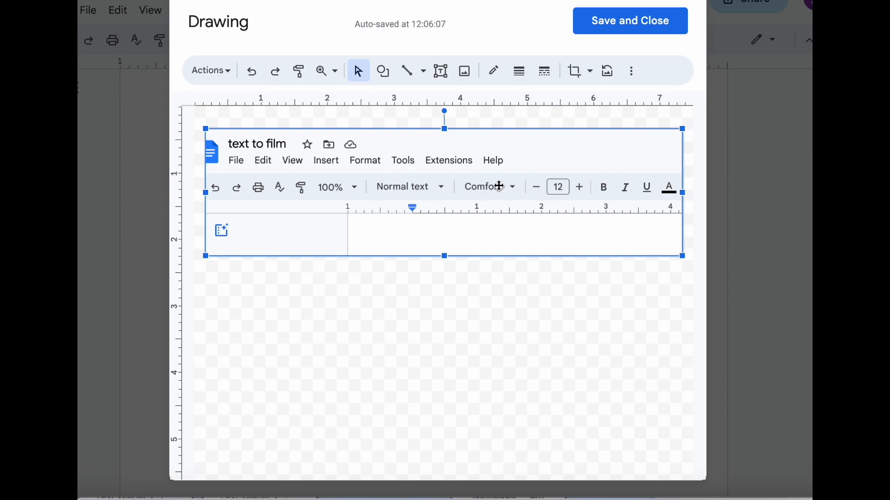
Step: Draw a rectangle around the Normal text style box in the screenshot and make its fill transparent
{"action": "left_click", "coordinate": [383, 73]}
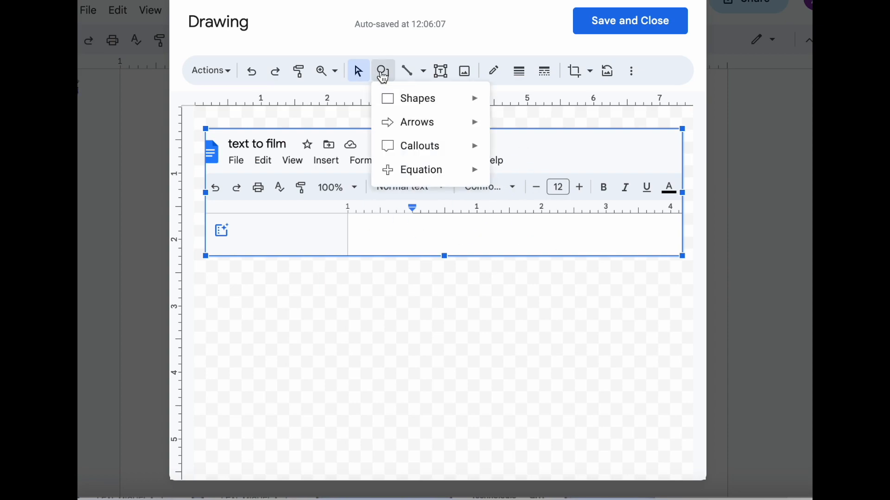
{"action": "mouse_move", "coordinate": [473, 99]}
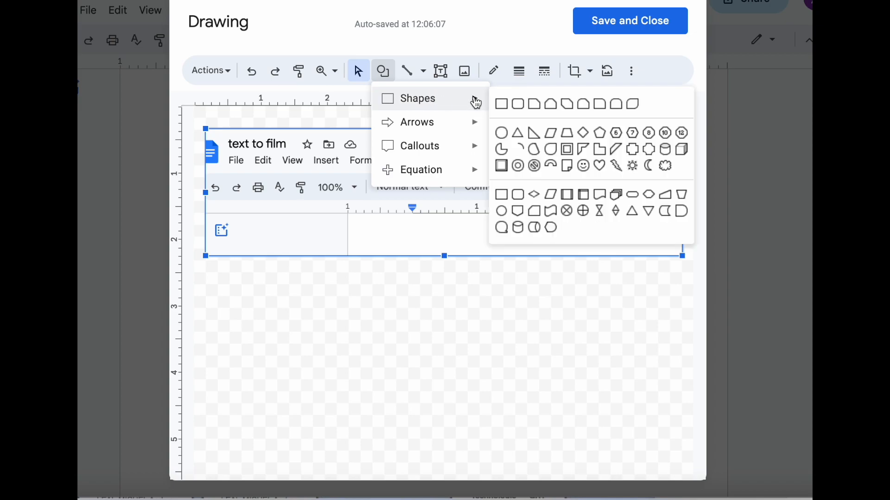
{"action": "left_click", "coordinate": [504, 105]}
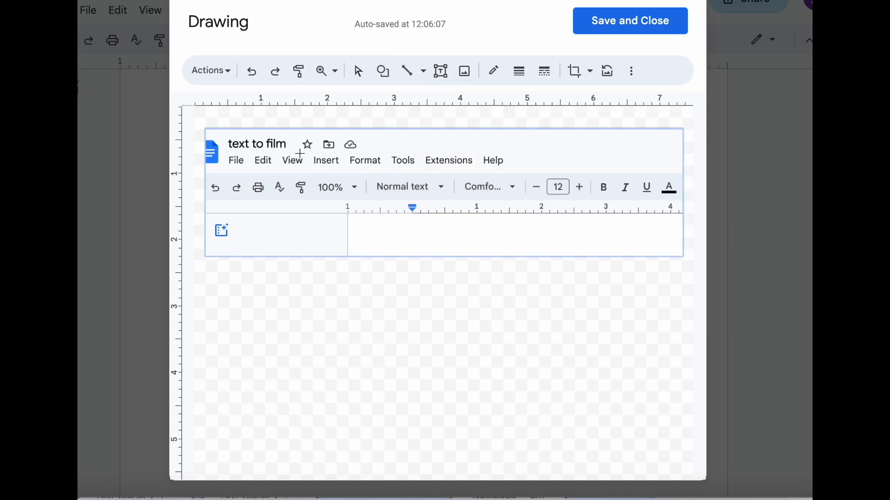
{"action": "left_click_drag", "start_coordinate": [364, 171], "coordinate": [456, 202]}
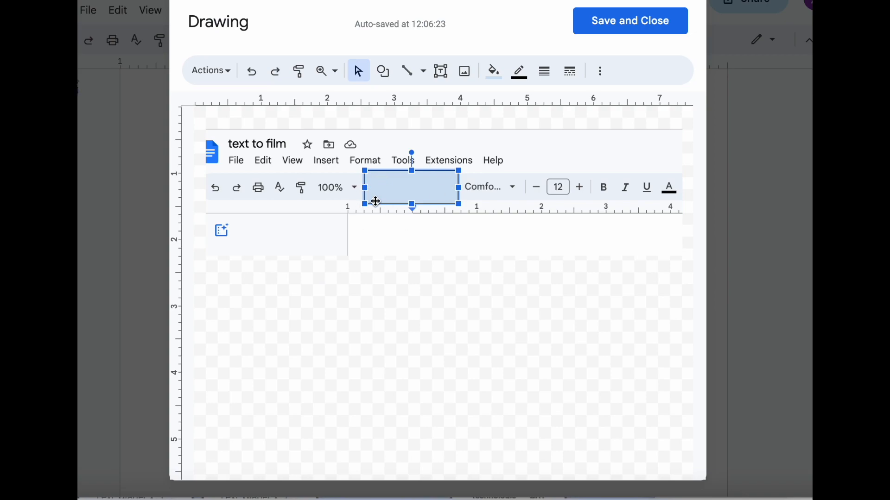
{"action": "left_click", "coordinate": [495, 73]}
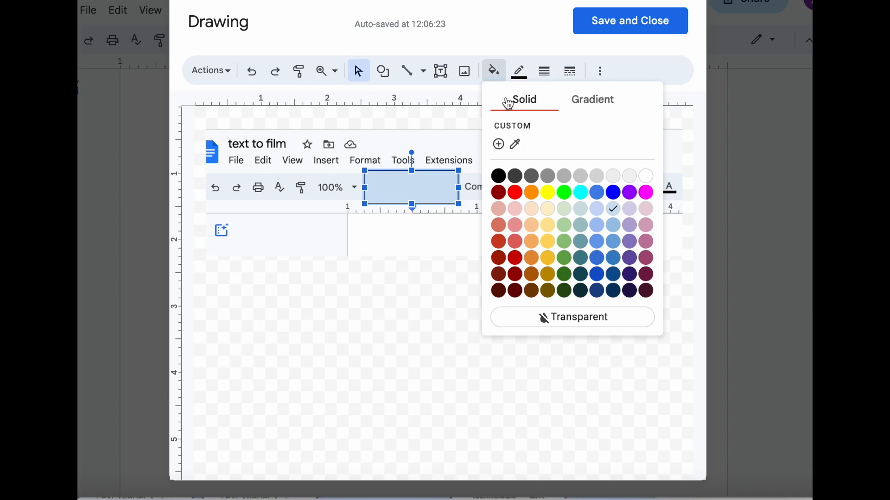
{"action": "left_click", "coordinate": [590, 321]}
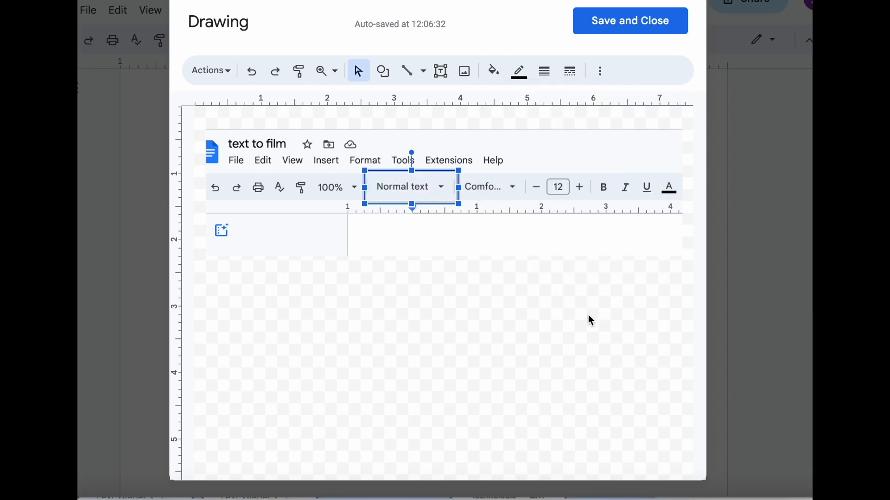
Step: Set the rectangle's border colour to red and give it a thicker line weight
{"action": "left_click", "coordinate": [521, 75]}
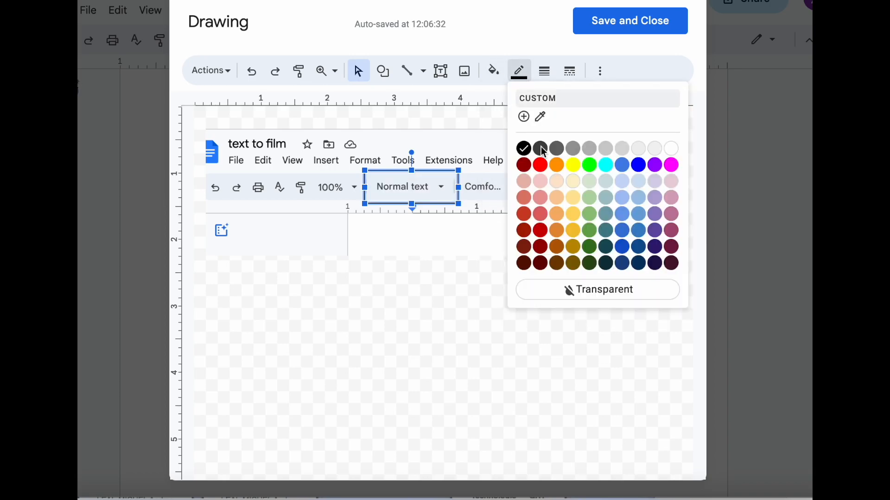
{"action": "left_click", "coordinate": [539, 166]}
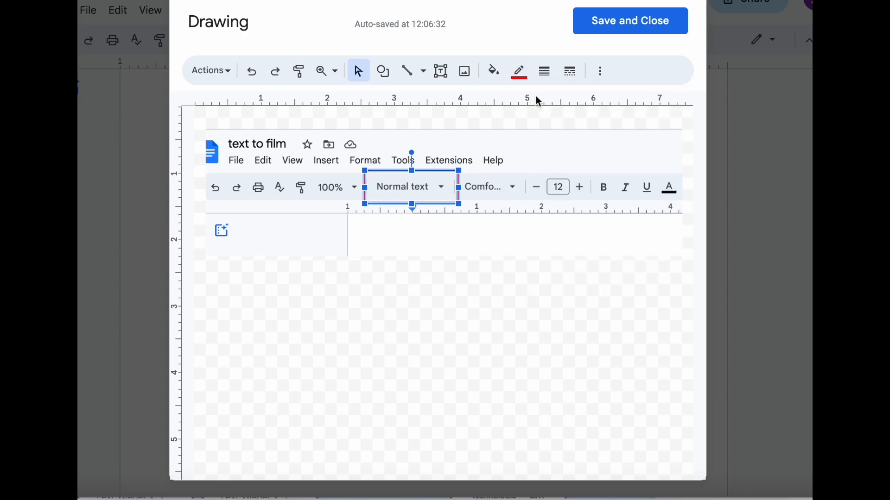
{"action": "left_click", "coordinate": [545, 71]}
{"action": "left_click", "coordinate": [571, 170]}
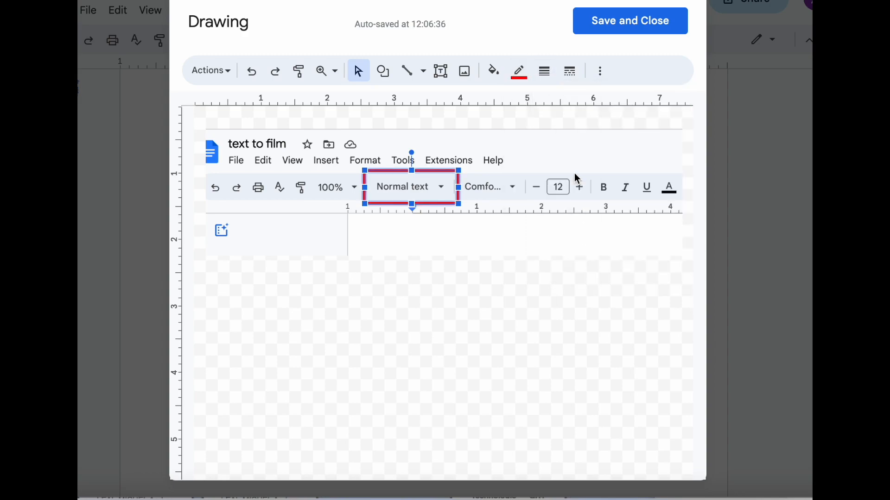
Step: Add a text box below the red rectangle reading "Select here" and shrink it to fit around the text
{"action": "left_click", "coordinate": [477, 280]}
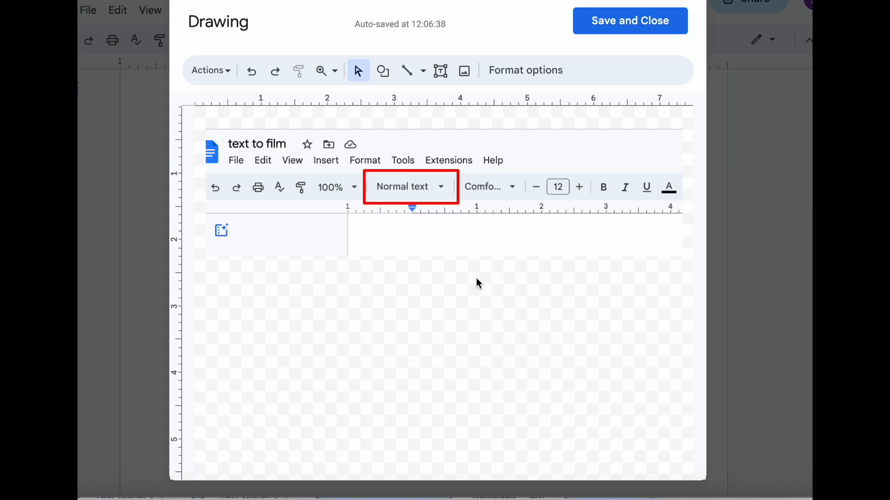
{"action": "left_click", "coordinate": [440, 71]}
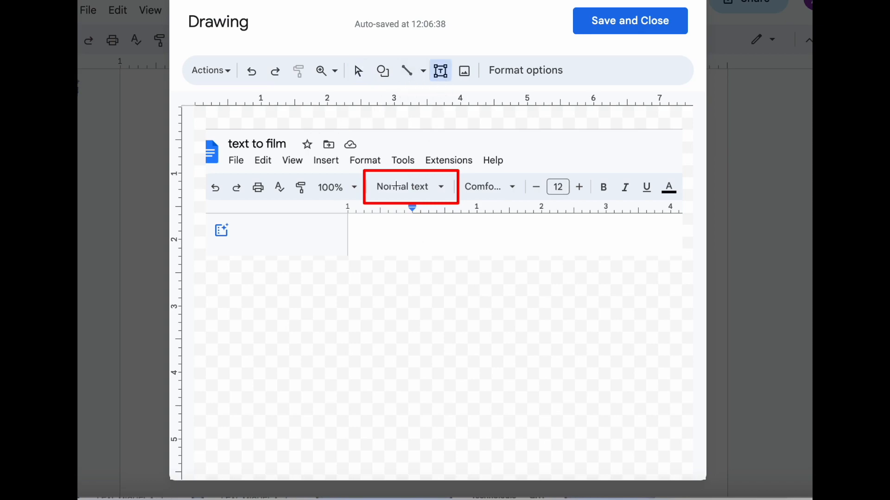
{"action": "left_click_drag", "start_coordinate": [362, 227], "coordinate": [694, 256]}
{"action": "type", "text": "slec"}
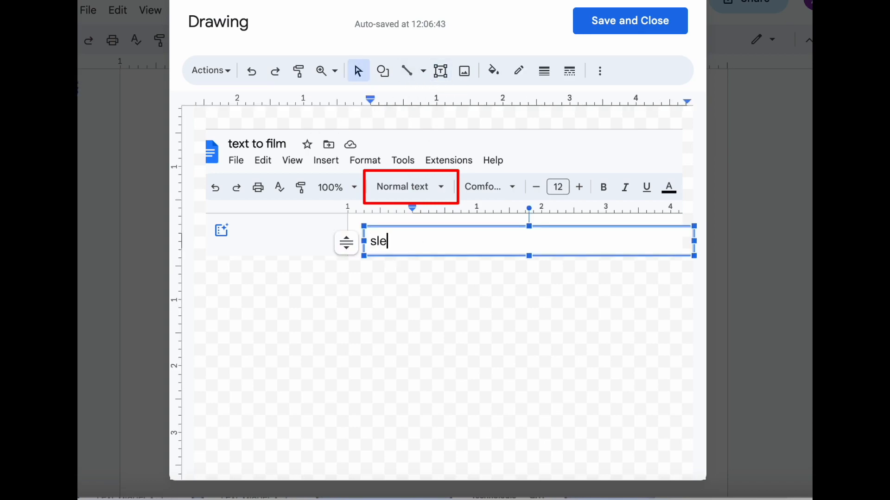
{"action": "key", "text": "BackSpace"}
{"action": "key", "text": "BackSpace"}
{"action": "key", "text": "BackSpace"}
{"action": "type", "text": "elect here"}
{"action": "left_click_drag", "start_coordinate": [694, 256], "coordinate": [318, 228]}
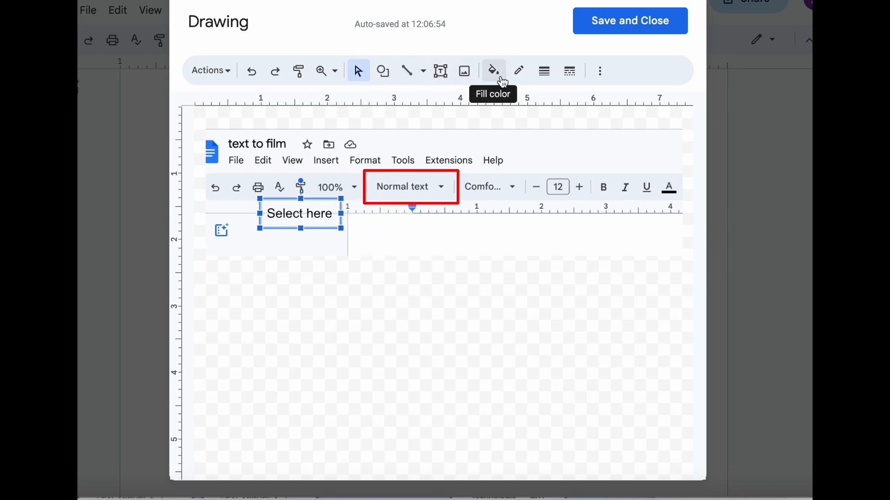
Step: Colour the "Select here" text red and place it directly beneath the red rectangle
{"action": "left_click", "coordinate": [600, 71]}
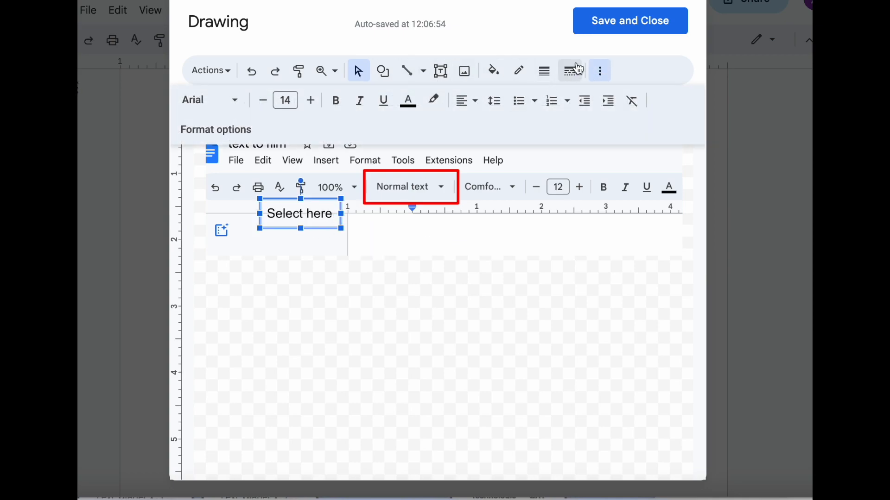
{"action": "left_click", "coordinate": [410, 106]}
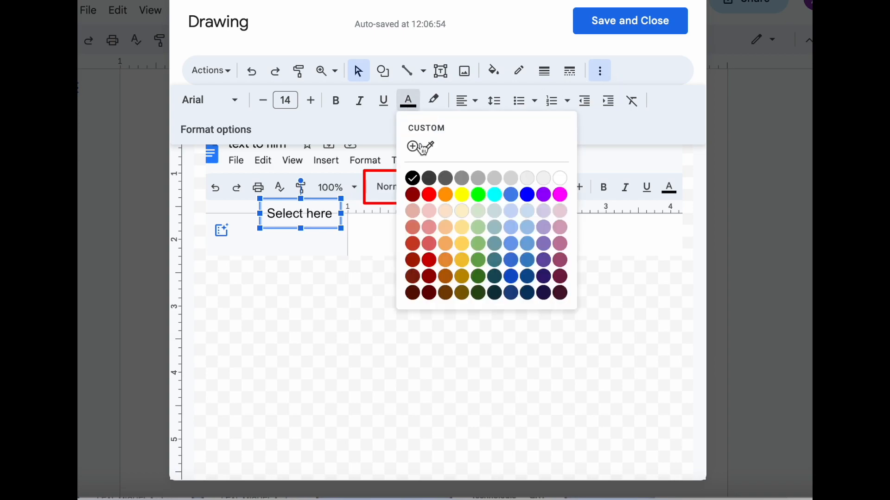
{"action": "left_click", "coordinate": [429, 195]}
{"action": "left_click_drag", "start_coordinate": [341, 221], "coordinate": [436, 237]}
{"action": "left_click", "coordinate": [466, 271]}
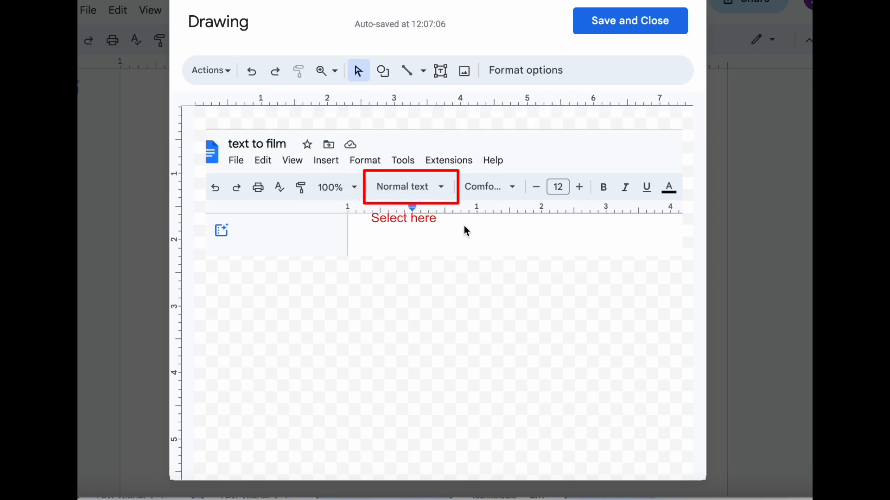
Step: Save the annotated drawing into the document and move it up closer to the Drawing heading
{"action": "left_click", "coordinate": [643, 29]}
{"action": "scroll", "coordinate": [439, 274], "scroll_direction": "down", "scroll_amount": 15}
{"action": "scroll", "coordinate": [440, 274], "scroll_direction": "up", "scroll_amount": 3}
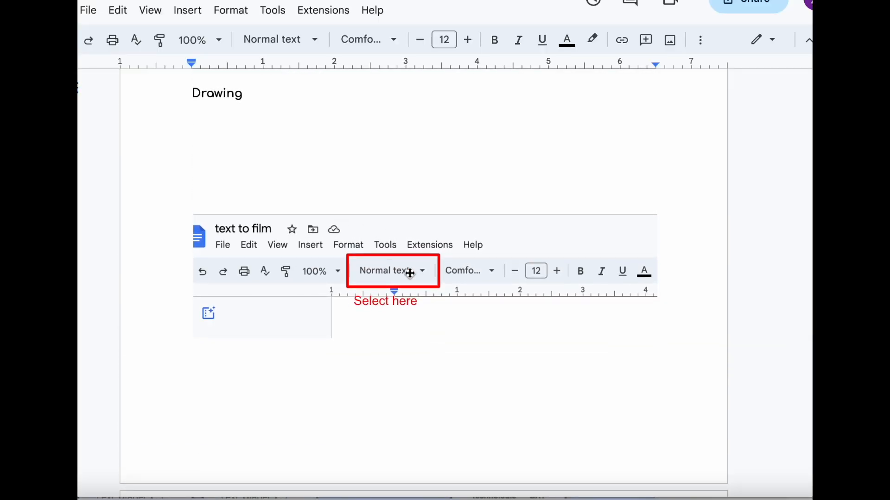
{"action": "left_click", "coordinate": [419, 284]}
{"action": "left_click_drag", "start_coordinate": [436, 284], "coordinate": [402, 206]}
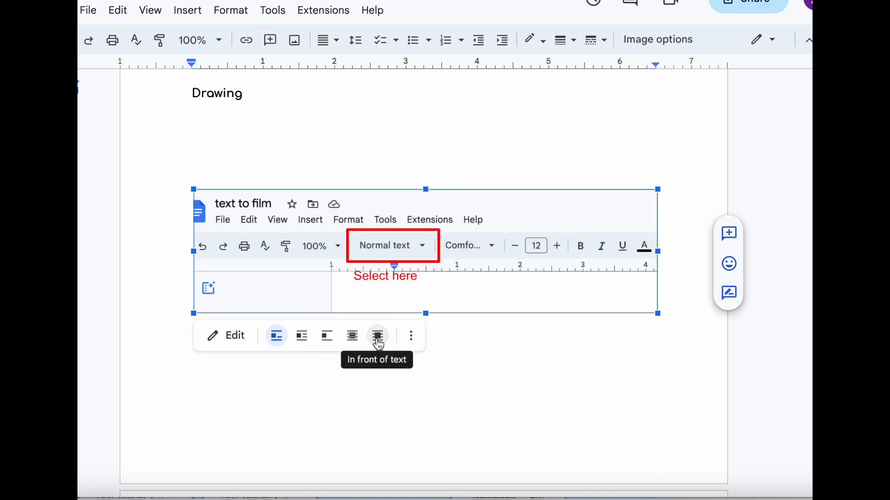
Step: Examine the size, rotation and text wrapping settings in the drawing's full image options
{"action": "left_click", "coordinate": [411, 338]}
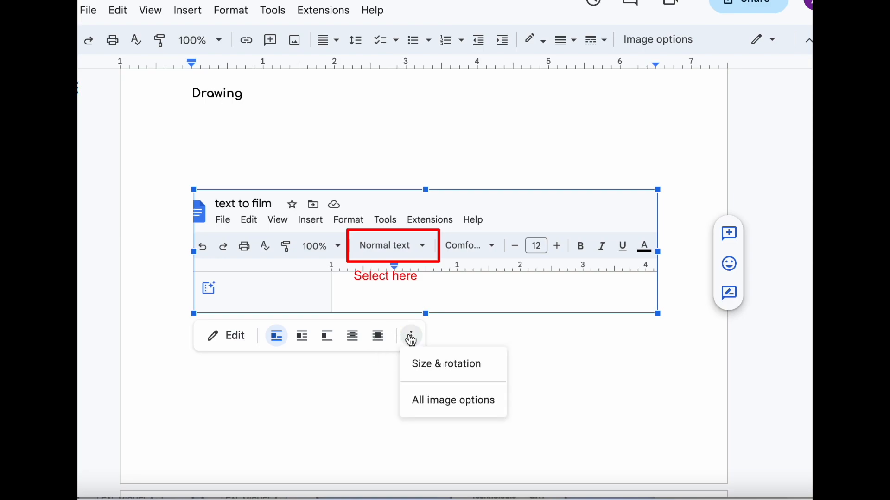
{"action": "left_click", "coordinate": [447, 402]}
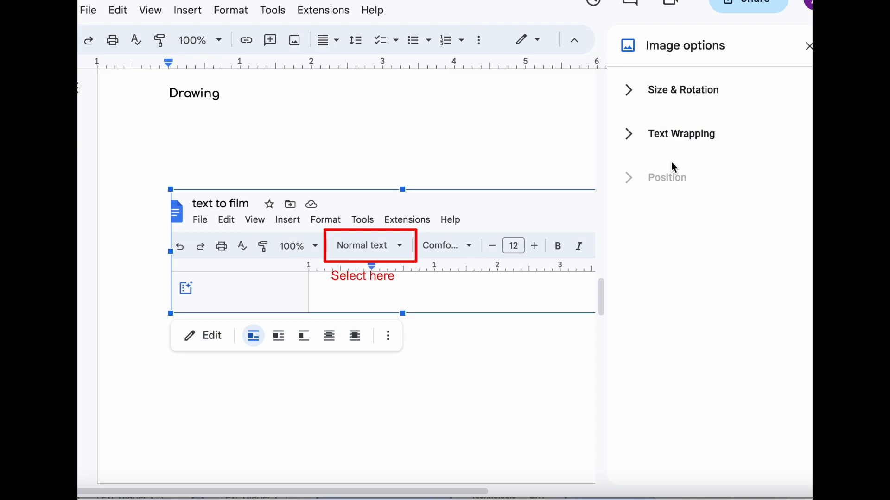
{"action": "left_click", "coordinate": [635, 141]}
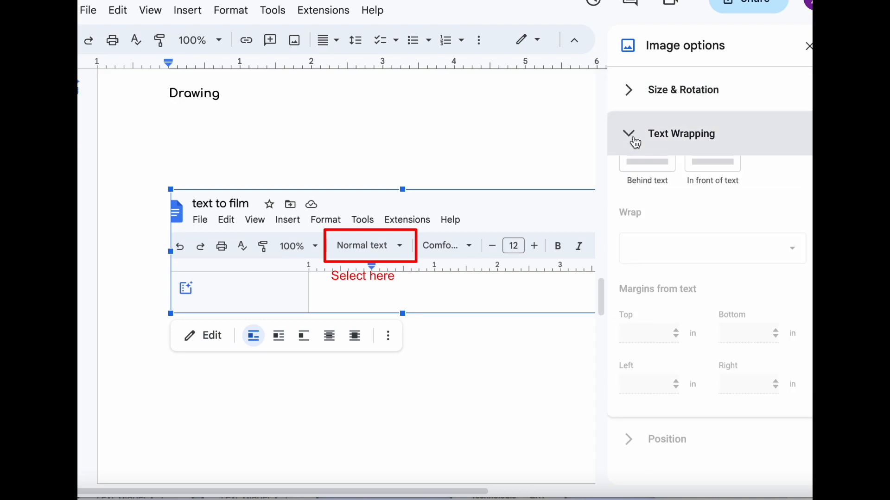
{"action": "left_click", "coordinate": [631, 91]}
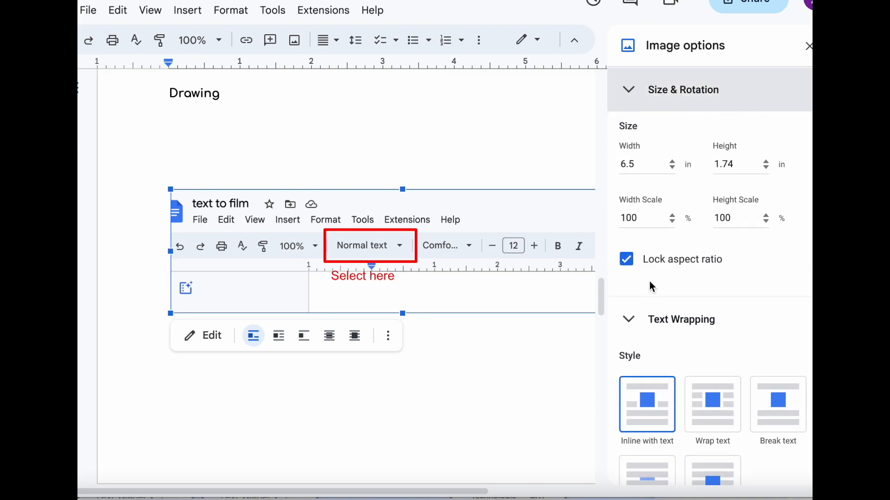
{"action": "scroll", "coordinate": [653, 286], "scroll_direction": "down", "scroll_amount": 6}
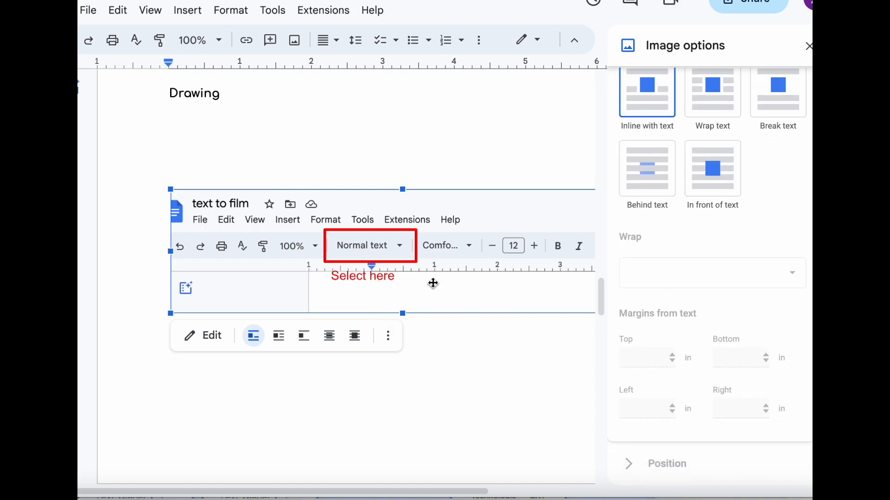
{"action": "left_click", "coordinate": [808, 46]}
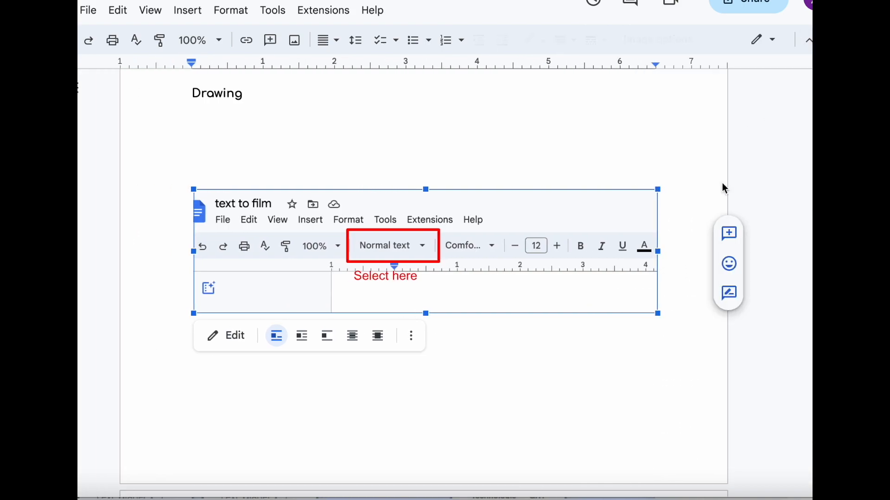
Step: Enlarge the drawing slightly in the document and delete the "Select here" text box inside it
{"action": "left_click_drag", "start_coordinate": [659, 316], "coordinate": [680, 319]}
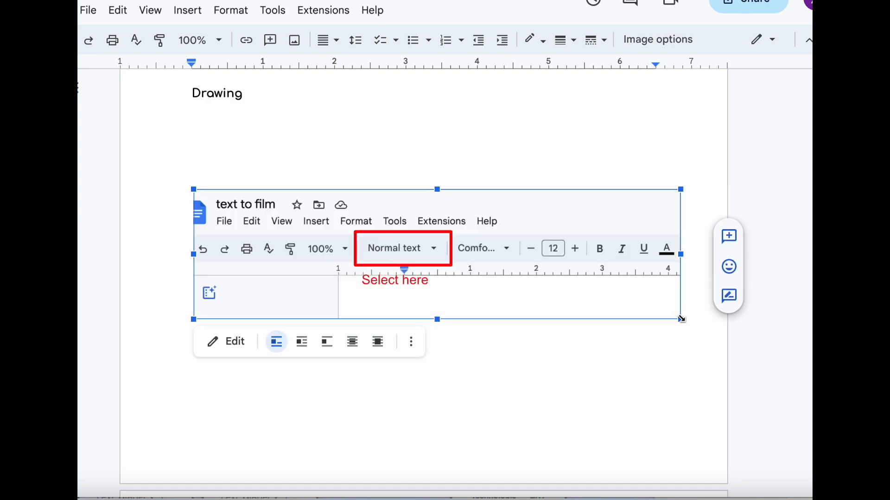
{"action": "double_click", "coordinate": [510, 244]}
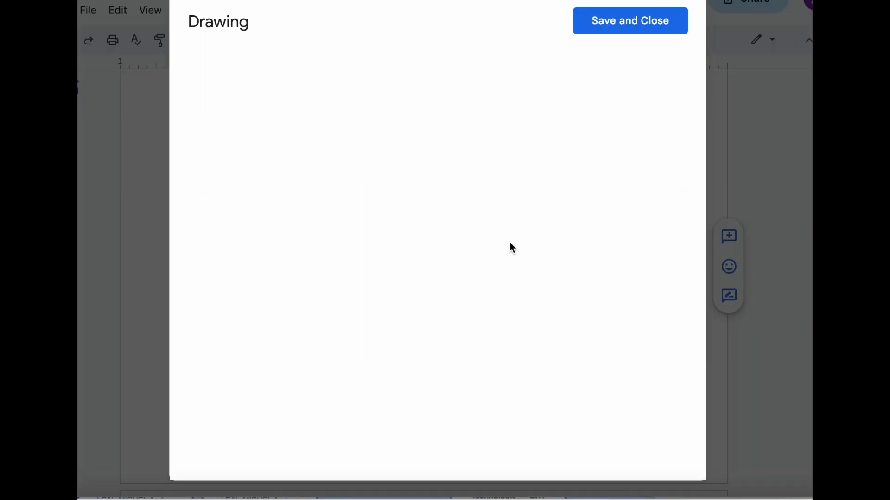
{"action": "left_click", "coordinate": [426, 223]}
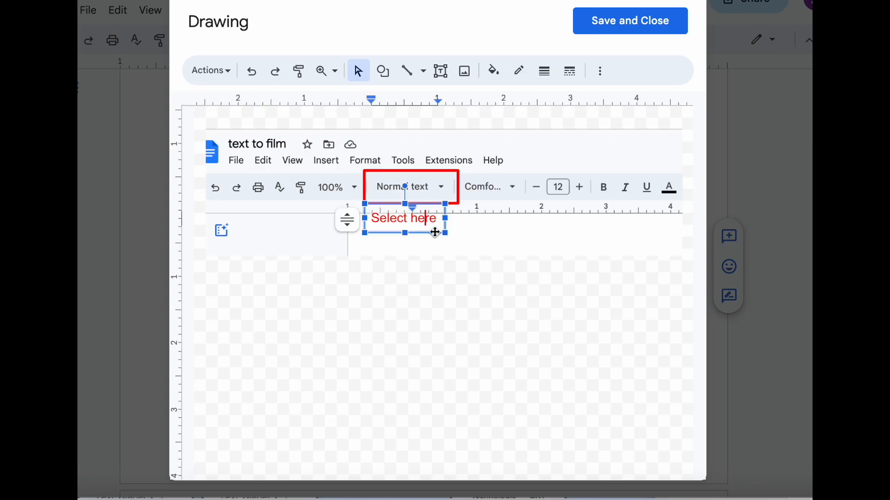
{"action": "key", "text": "Delete"}
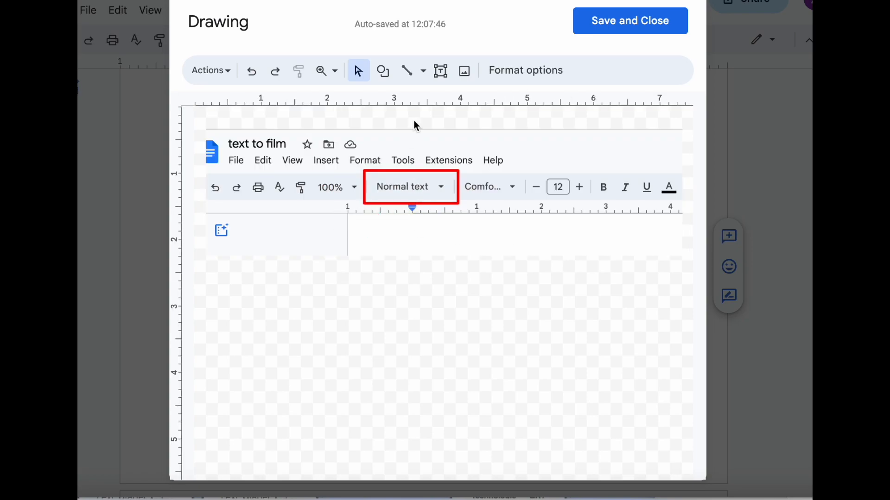
Step: Draw a short horizontal arrow pointing at the red rectangle's left edge, removing the stray second arrow
{"action": "left_click", "coordinate": [407, 72]}
{"action": "left_click", "coordinate": [423, 72]}
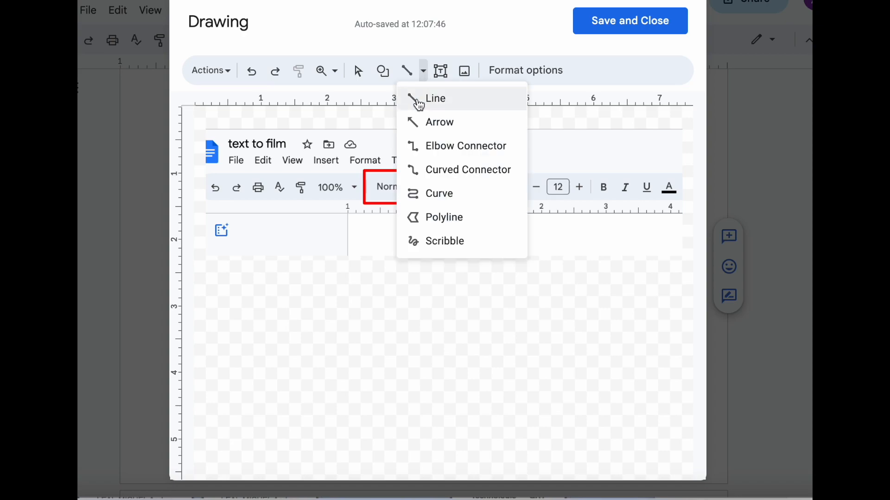
{"action": "left_click", "coordinate": [422, 121]}
{"action": "left_click_drag", "start_coordinate": [350, 197], "coordinate": [353, 199]}
{"action": "left_click", "coordinate": [333, 196]}
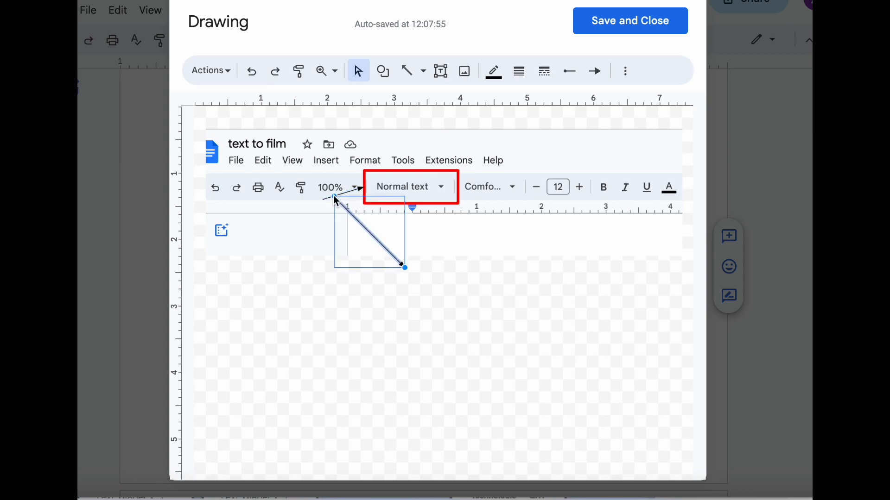
{"action": "key", "text": "Delete"}
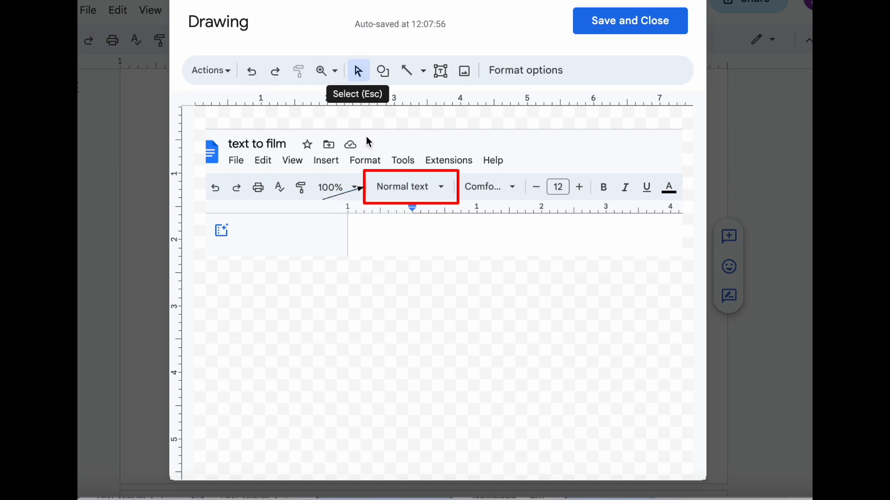
{"action": "left_click", "coordinate": [356, 194]}
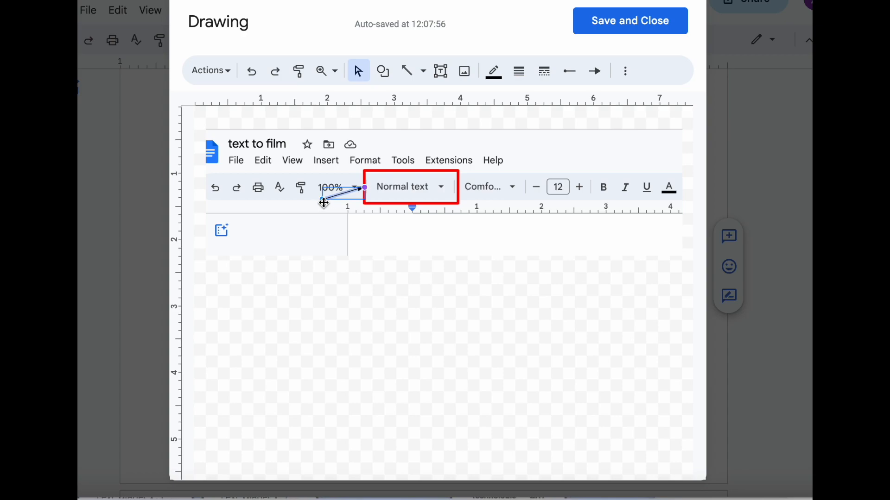
{"action": "left_click_drag", "start_coordinate": [322, 199], "coordinate": [354, 179]}
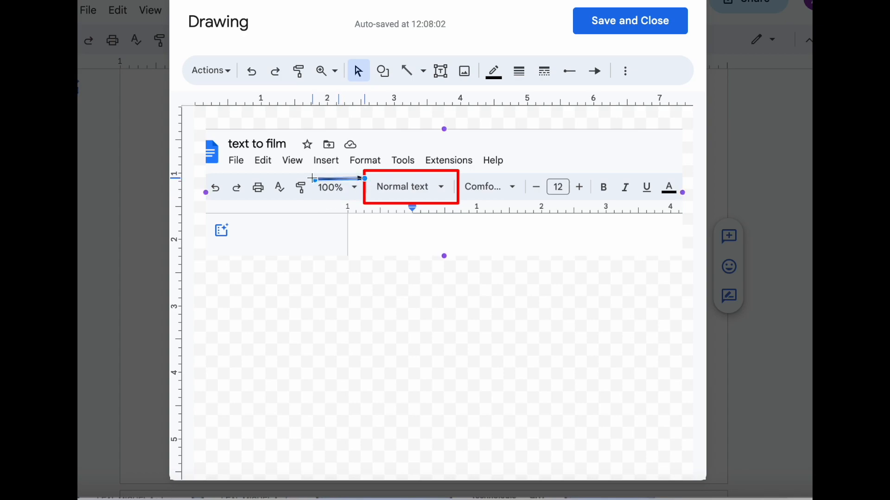
Step: Colour the arrow red and change its line style to dashed
{"action": "left_click", "coordinate": [494, 72]}
{"action": "left_click", "coordinate": [518, 155]}
{"action": "left_click", "coordinate": [543, 72]}
{"action": "left_click", "coordinate": [565, 147]}
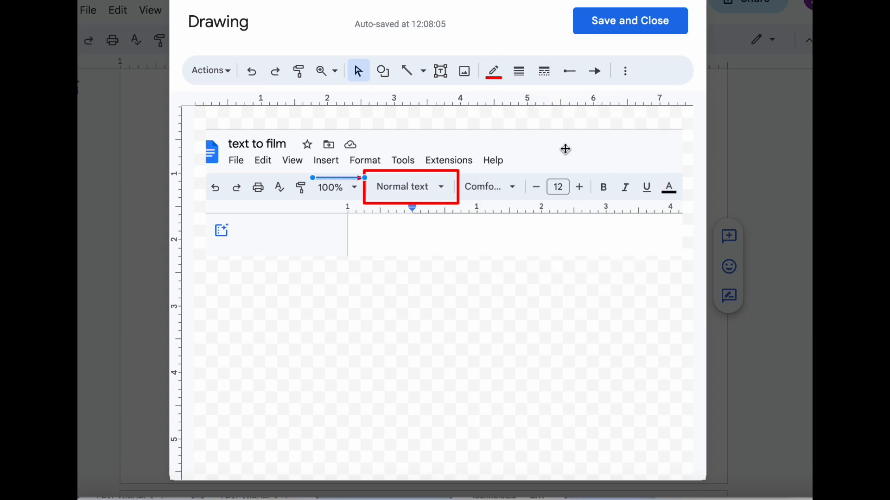
Step: Set the arrow's line weight to 3px and save the drawing back into the document
{"action": "left_click", "coordinate": [519, 70]}
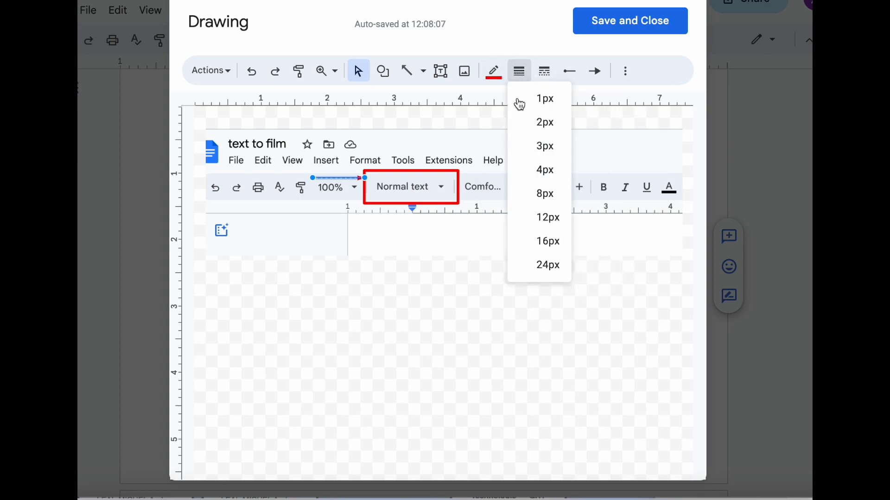
{"action": "left_click", "coordinate": [540, 211]}
{"action": "left_click", "coordinate": [521, 74]}
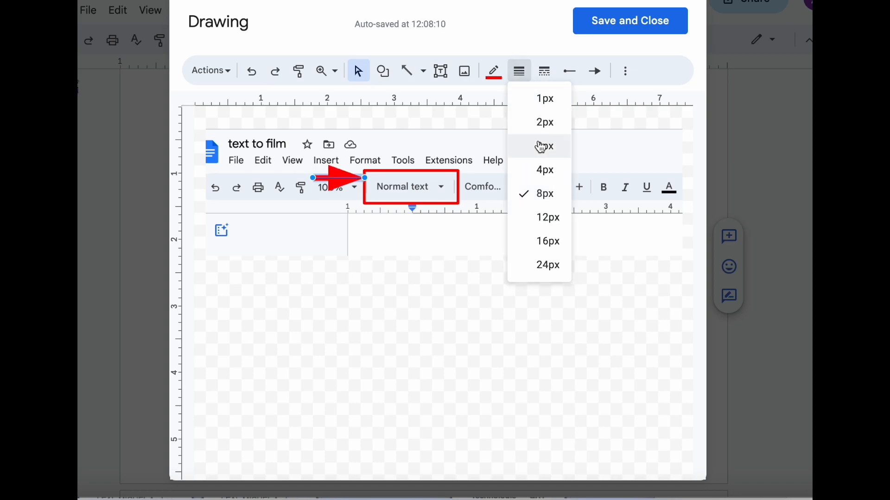
{"action": "left_click", "coordinate": [537, 144]}
{"action": "left_click", "coordinate": [589, 310]}
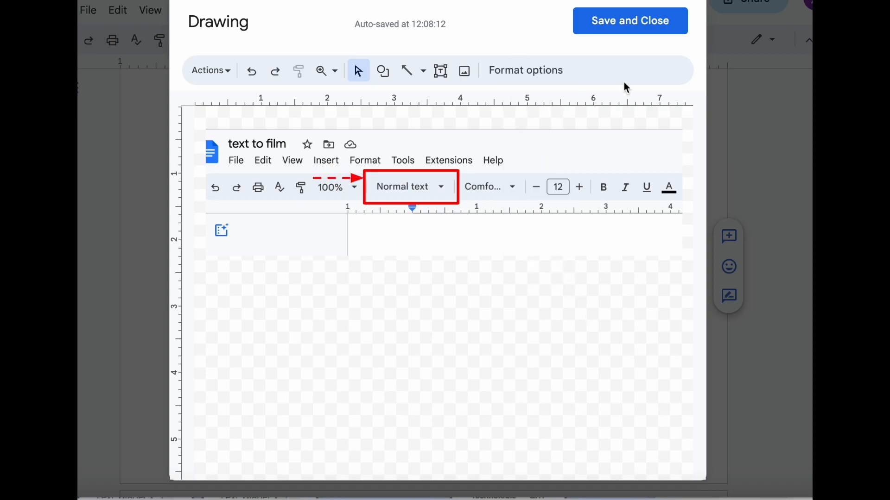
{"action": "left_click", "coordinate": [623, 22]}
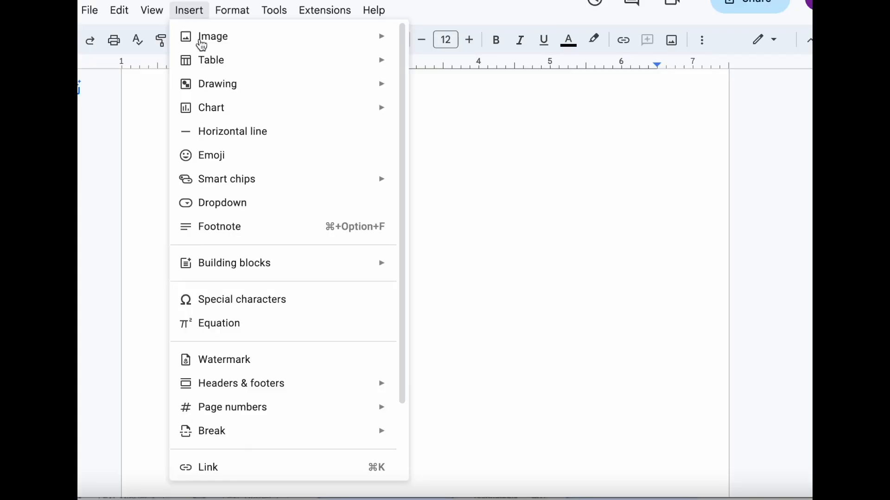
Step: Insert a table with five columns and four rows below the Table heading
{"action": "mouse_move", "coordinate": [205, 65]}
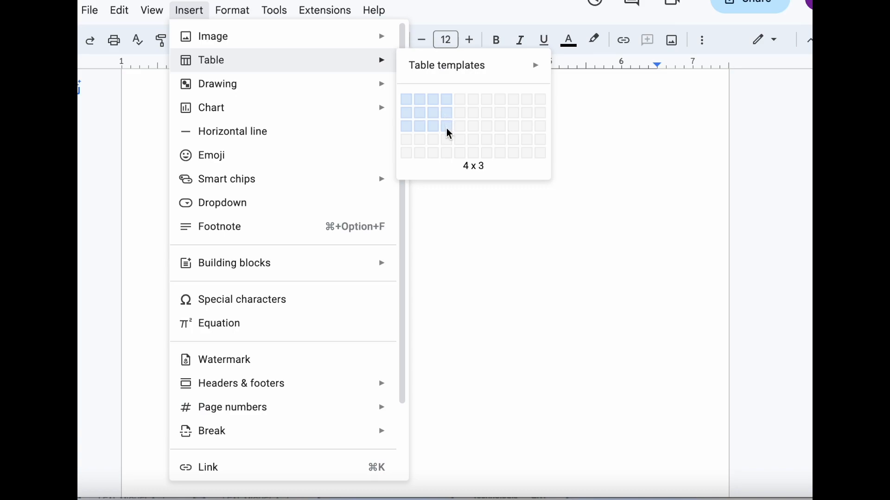
{"action": "left_click", "coordinate": [456, 138]}
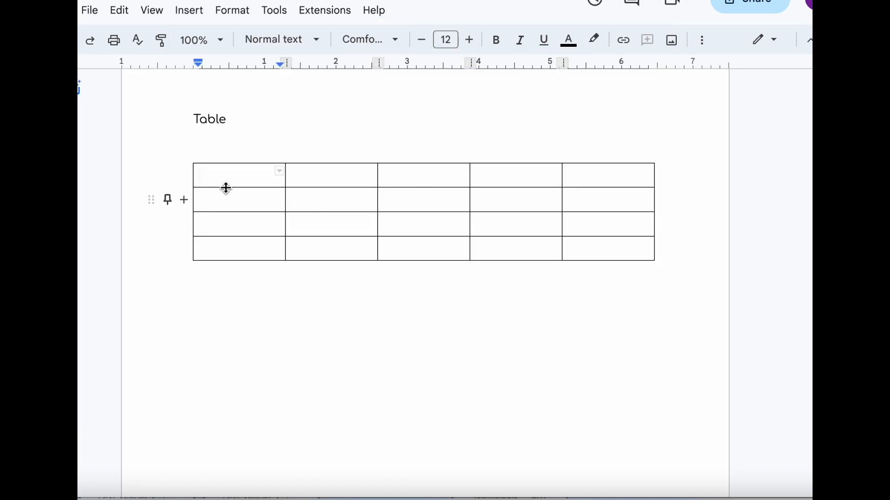
Step: Delete the last column of the table
{"action": "left_click_drag", "start_coordinate": [241, 176], "coordinate": [593, 262]}
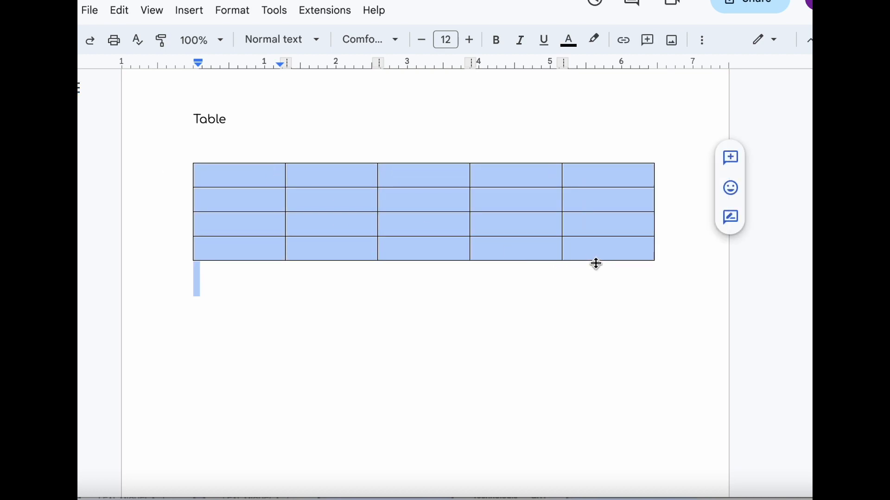
{"action": "left_click", "coordinate": [590, 186]}
{"action": "left_click_drag", "start_coordinate": [587, 180], "coordinate": [593, 244]}
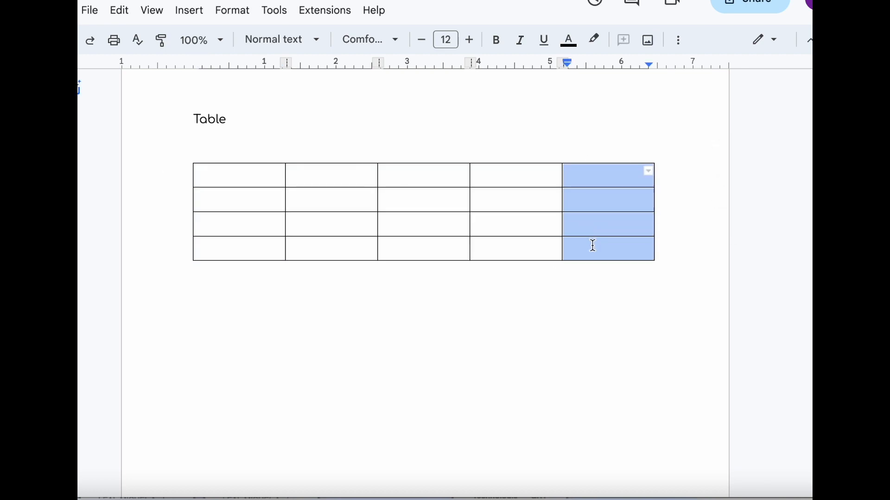
{"action": "right_click", "coordinate": [593, 250]}
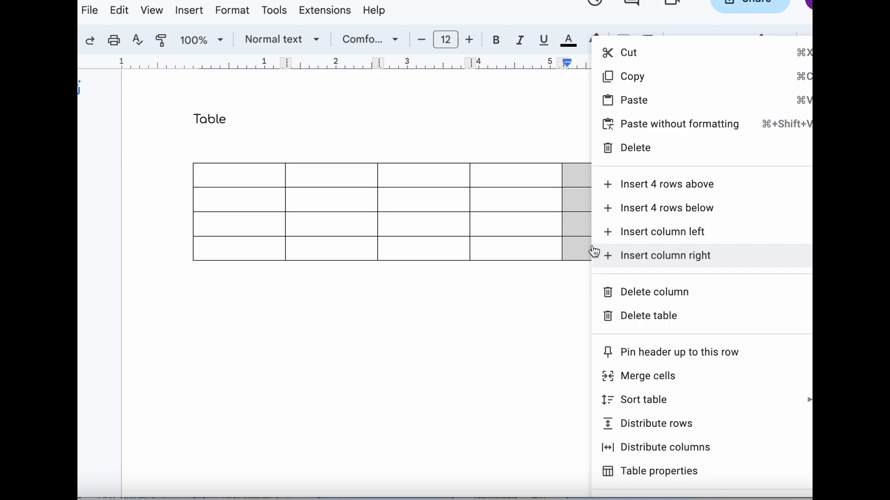
{"action": "left_click", "coordinate": [639, 293]}
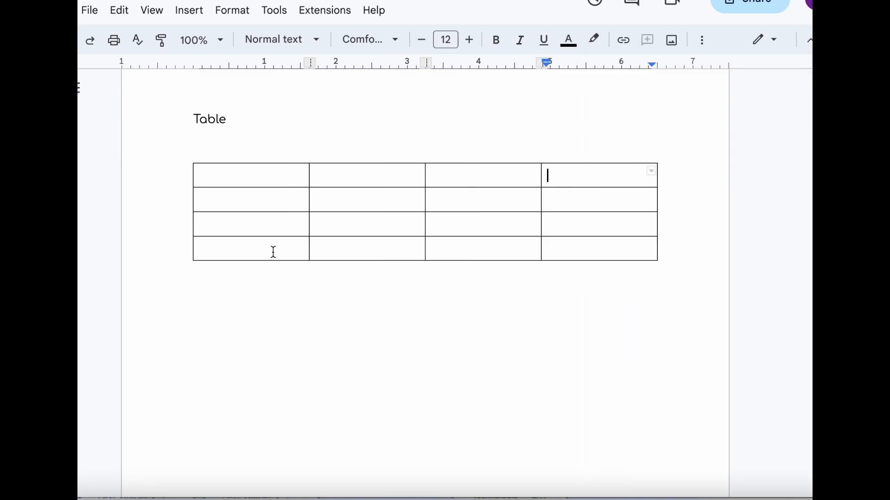
Step: Insert a new row below the last row of the table
{"action": "left_click_drag", "start_coordinate": [274, 252], "coordinate": [568, 250]}
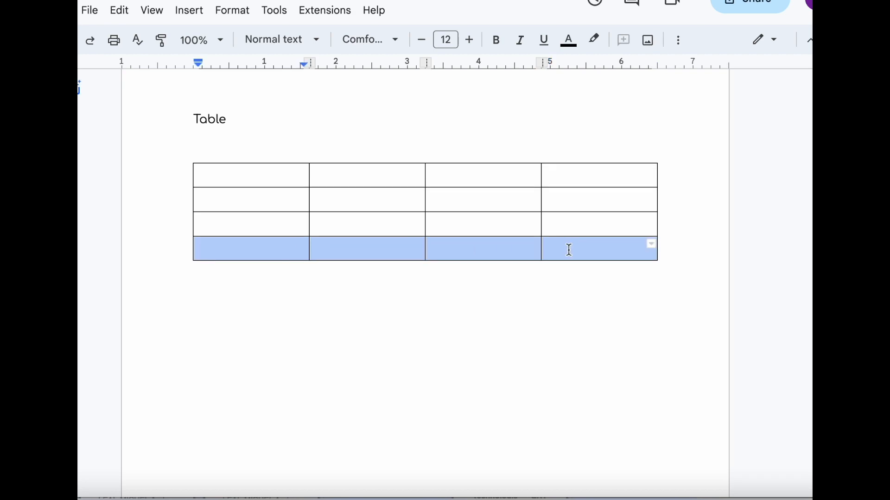
{"action": "right_click", "coordinate": [570, 250]}
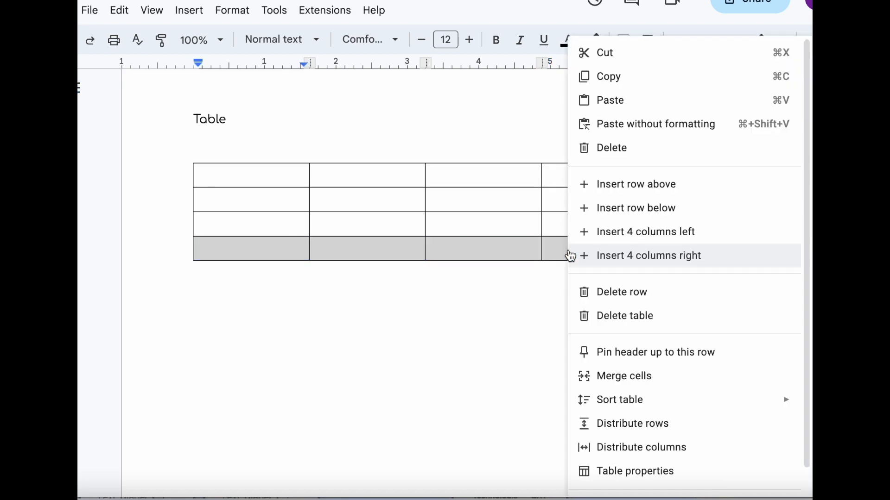
{"action": "left_click", "coordinate": [587, 212]}
Step: Fill the first row with the headings "Student name", "Grade 1", "Grade 2" and "Grade 3"
{"action": "mouse_move", "coordinate": [229, 174]}
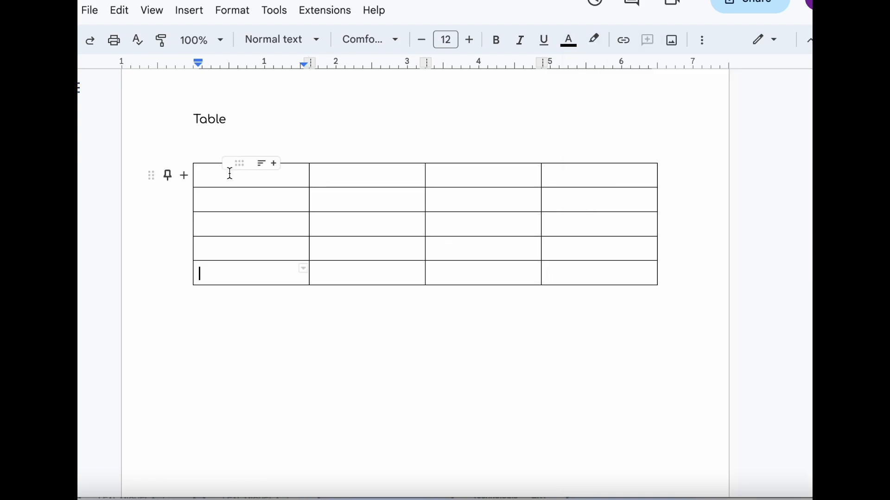
{"action": "left_click", "coordinate": [255, 180]}
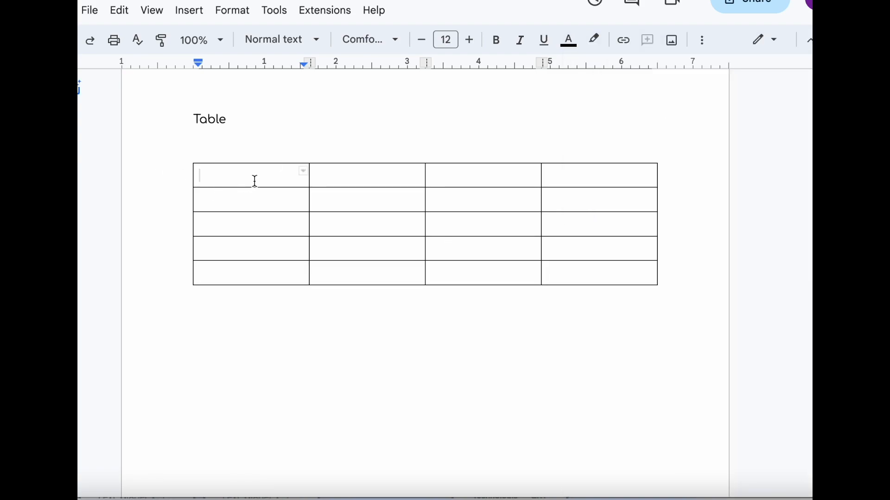
{"action": "type", "text": "Student name"}
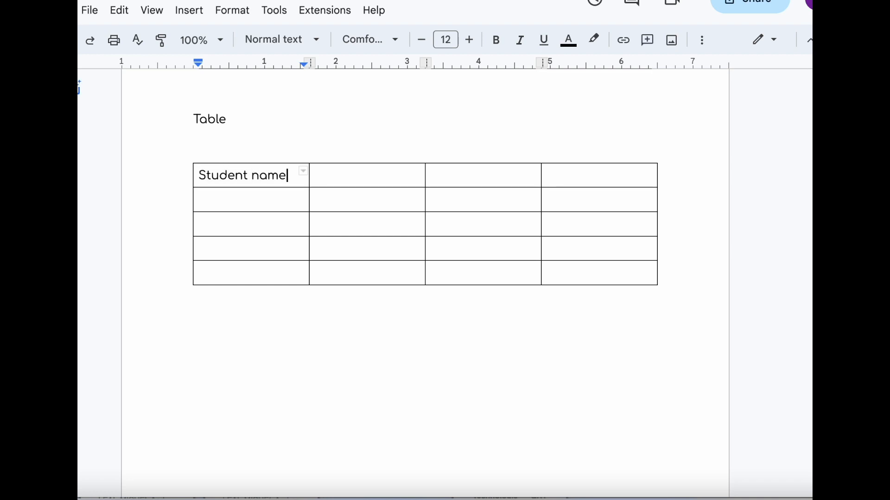
{"action": "key", "text": "Tab"}
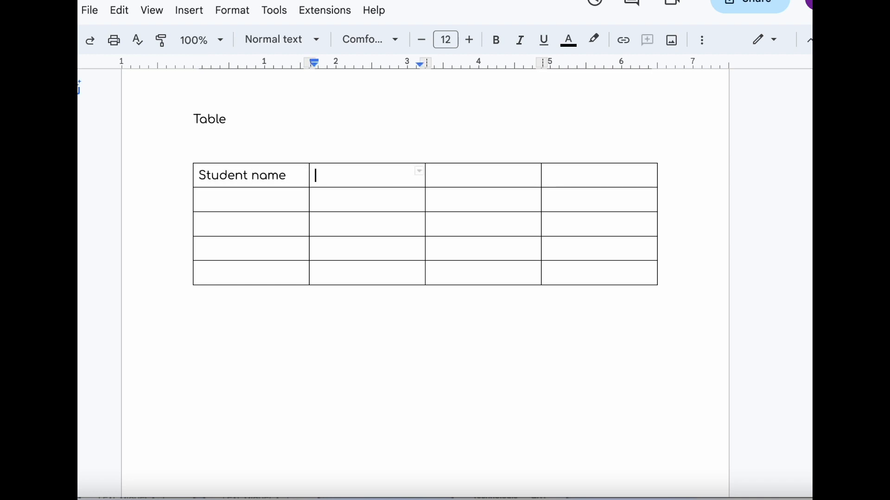
{"action": "type", "text": "Grade 1"}
{"action": "key", "text": "Tab"}
{"action": "type", "text": "Grade 2"}
{"action": "key", "text": "Tab"}
{"action": "type", "text": "Grade 3"}
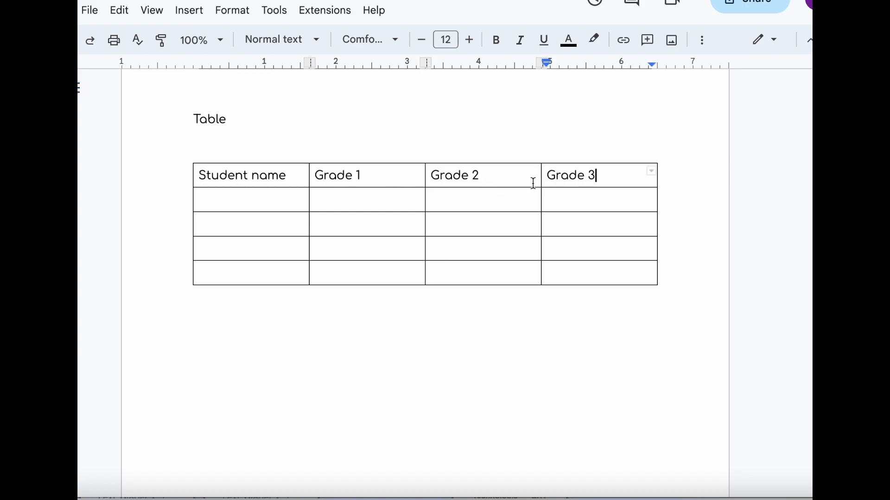
Step: Set the font of the table's header row to Arial
{"action": "left_click_drag", "start_coordinate": [597, 176], "coordinate": [246, 153]}
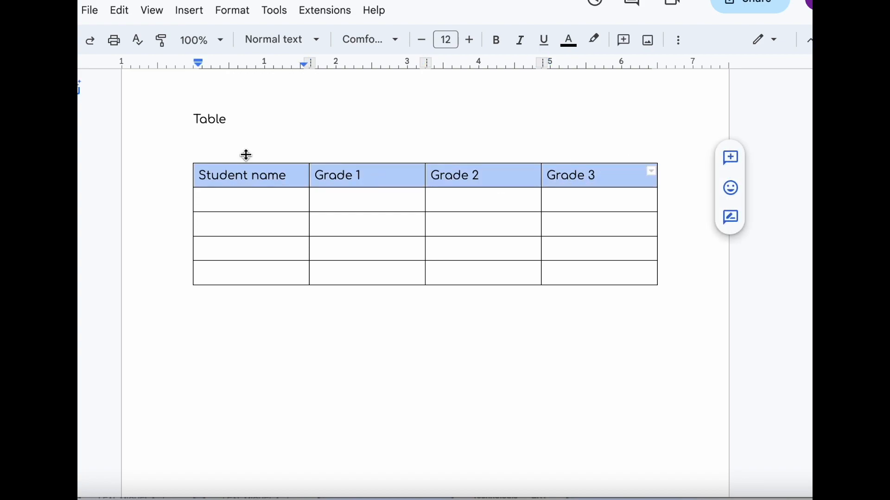
{"action": "left_click", "coordinate": [300, 41]}
{"action": "left_click", "coordinate": [363, 40]}
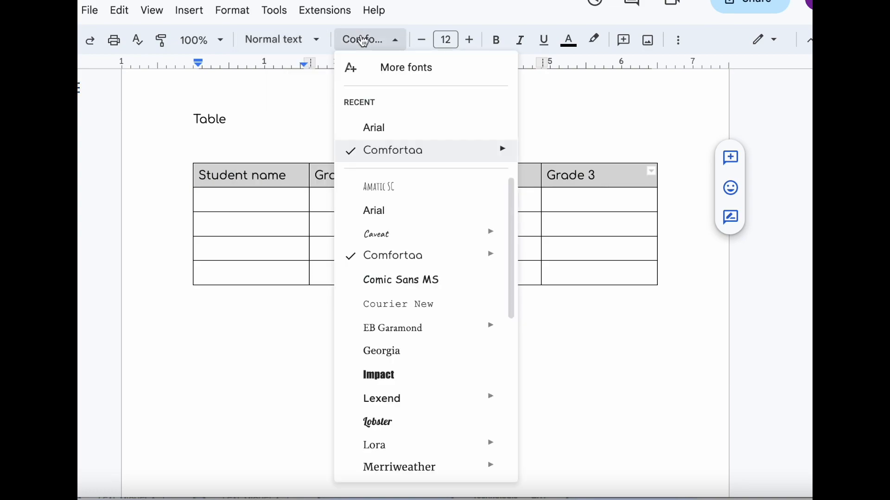
{"action": "left_click", "coordinate": [425, 211]}
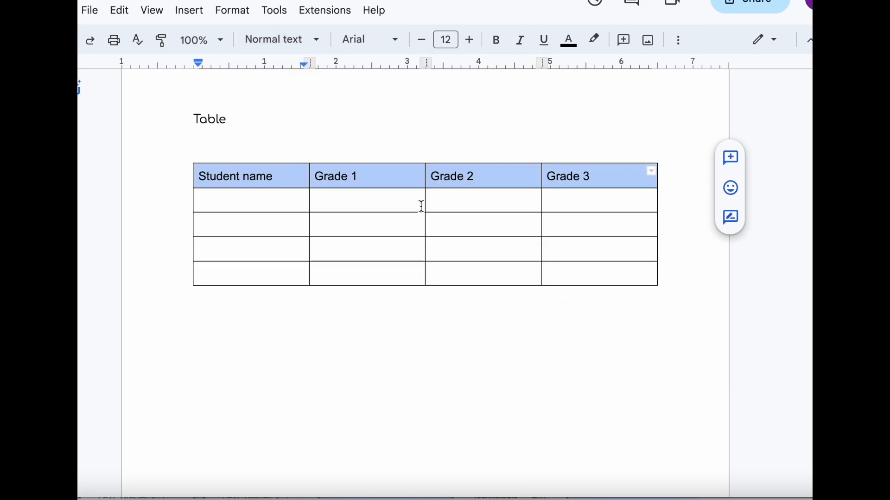
{"action": "left_click", "coordinate": [449, 41]}
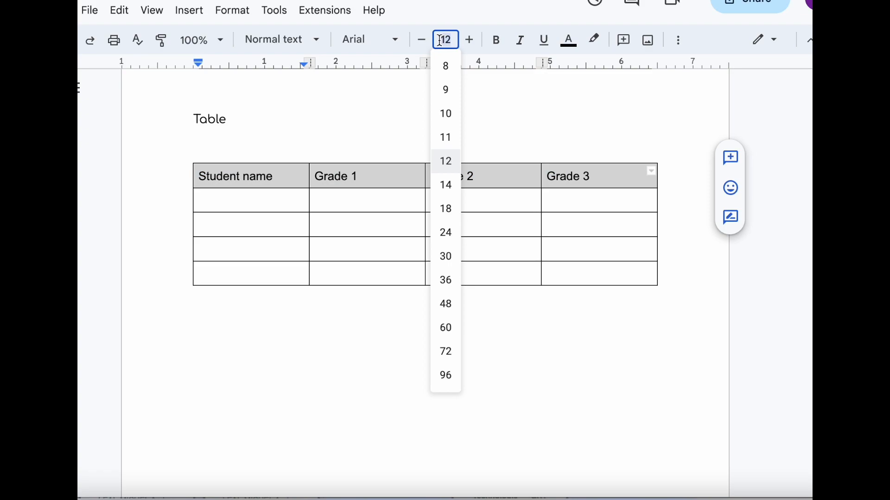
{"action": "type", "text": "14"}
Step: Centre the text in the header row's cells
{"action": "left_click", "coordinate": [679, 47]}
{"action": "left_click", "coordinate": [280, 71]}
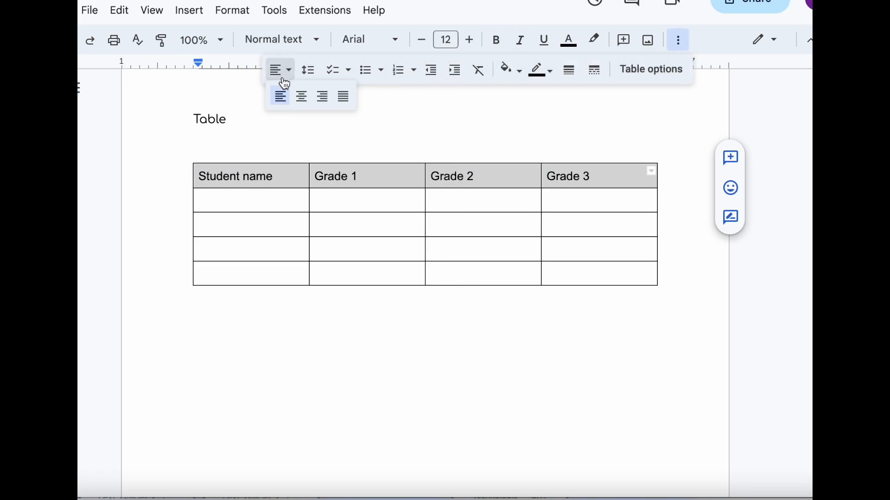
{"action": "left_click", "coordinate": [302, 96]}
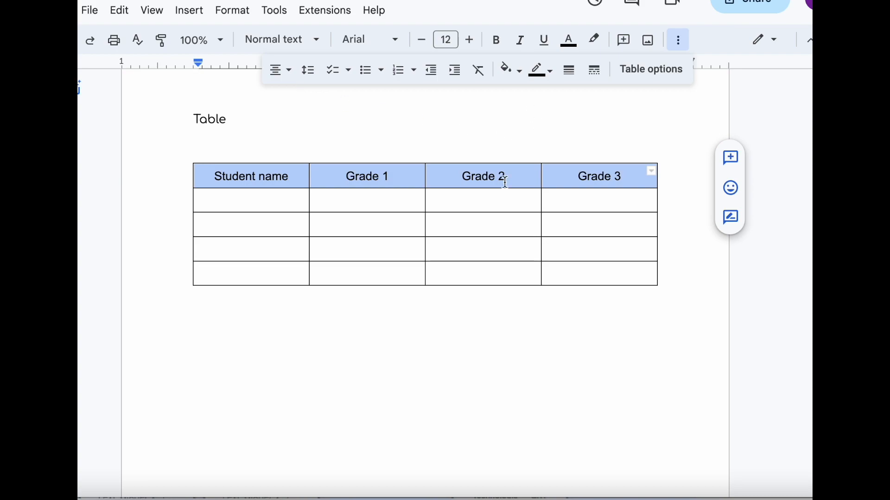
{"action": "left_click", "coordinate": [454, 228]}
Step: Fill the header row with black and change its text colour to white
{"action": "left_click_drag", "start_coordinate": [291, 175], "coordinate": [562, 147]}
{"action": "left_click", "coordinate": [509, 74]}
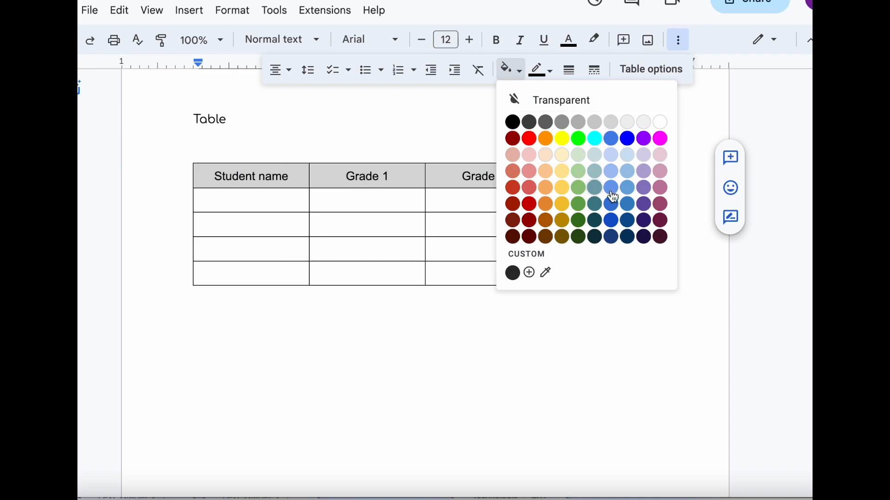
{"action": "left_click", "coordinate": [512, 121]}
{"action": "left_click", "coordinate": [569, 40]}
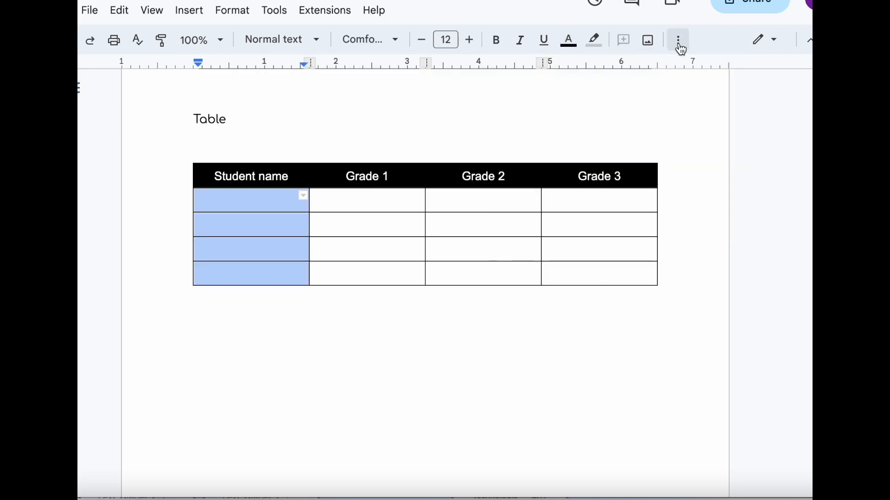
Step: Fill the empty cells below the "Student name" heading with grey
{"action": "left_click", "coordinate": [678, 42]}
{"action": "left_click", "coordinate": [512, 72]}
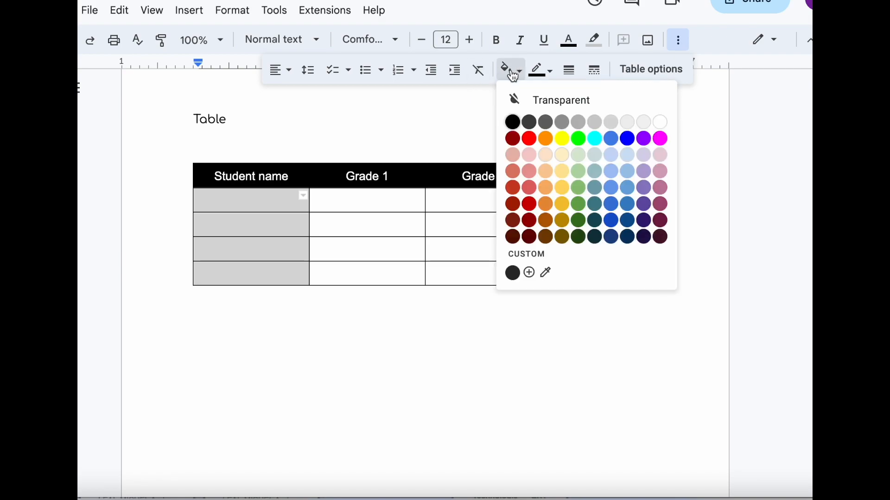
{"action": "left_click", "coordinate": [595, 122]}
{"action": "left_click", "coordinate": [350, 200]}
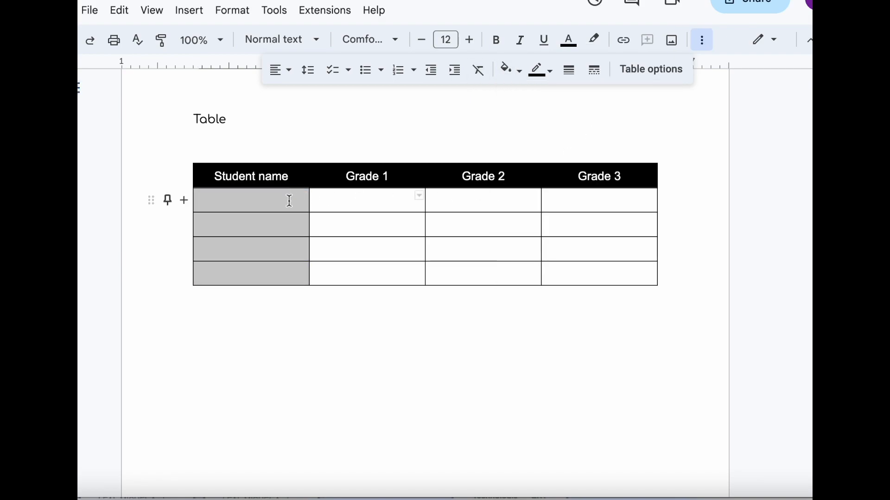
Step: Fill all empty cells under the three grade headings with a lighter grey
{"action": "left_click_drag", "start_coordinate": [294, 179], "coordinate": [579, 270]}
{"action": "left_click_drag", "start_coordinate": [375, 207], "coordinate": [602, 276]}
{"action": "left_click", "coordinate": [679, 41]}
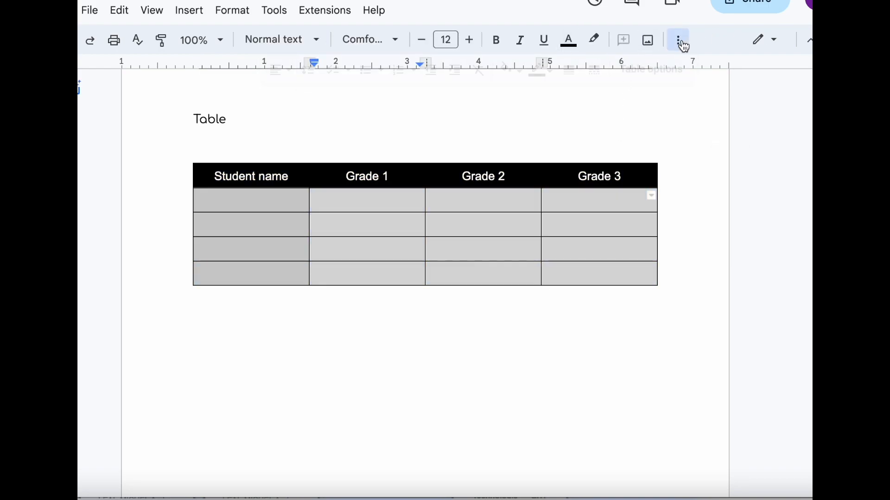
{"action": "left_click", "coordinate": [510, 74]}
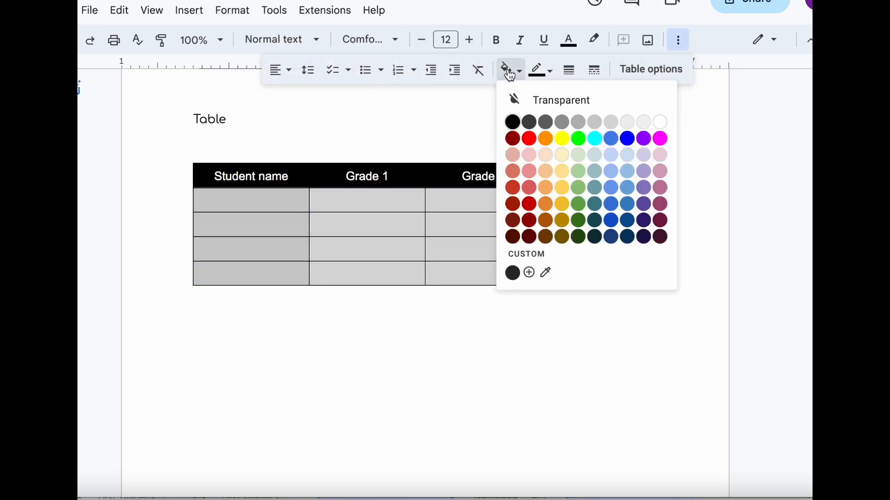
{"action": "left_click", "coordinate": [627, 123]}
{"action": "left_click", "coordinate": [381, 246]}
Step: Give the whole table white borders with a width of 1.5pt
{"action": "left_click_drag", "start_coordinate": [272, 174], "coordinate": [590, 276]}
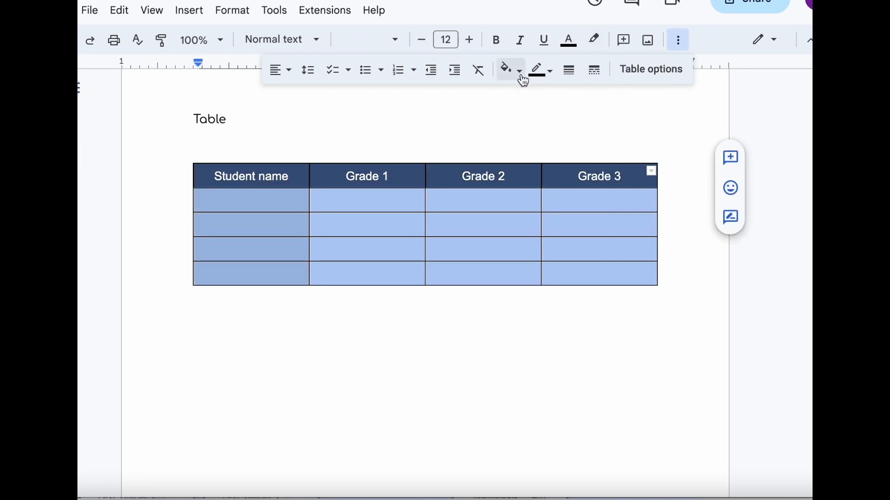
{"action": "left_click", "coordinate": [541, 70]}
{"action": "left_click", "coordinate": [689, 99]}
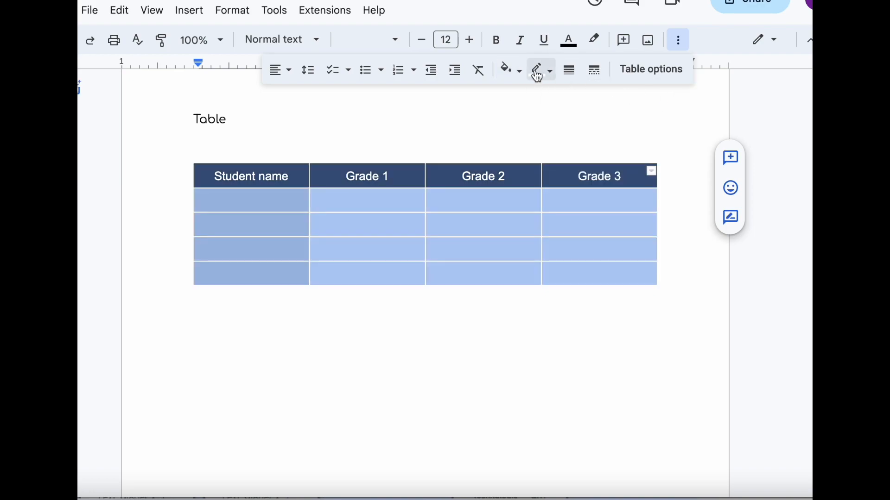
{"action": "left_click", "coordinate": [569, 70]}
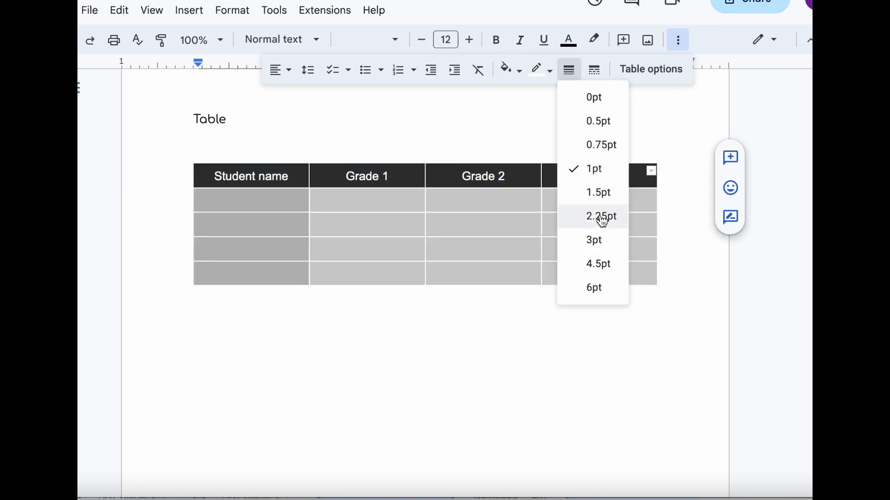
{"action": "left_click", "coordinate": [603, 199]}
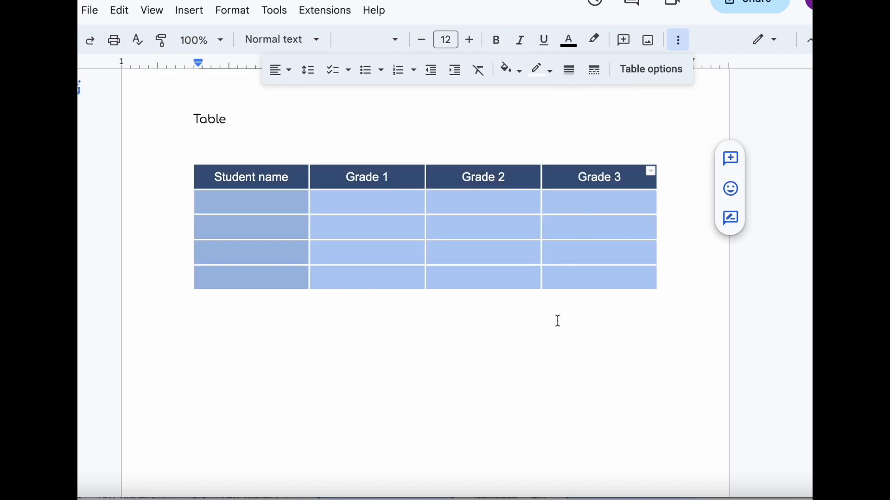
{"action": "left_click", "coordinate": [558, 321]}
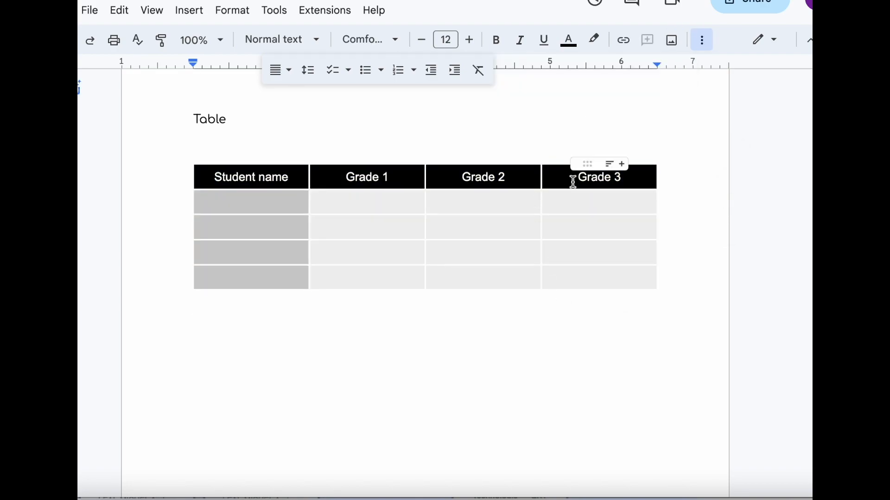
Step: Add a column after the "Grade 3" column and delete that new column again
{"action": "left_click", "coordinate": [623, 165]}
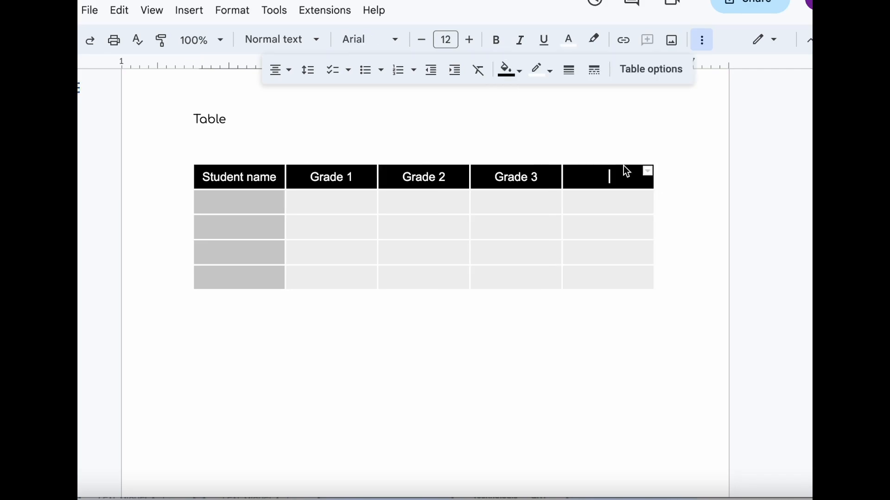
{"action": "right_click", "coordinate": [592, 276]}
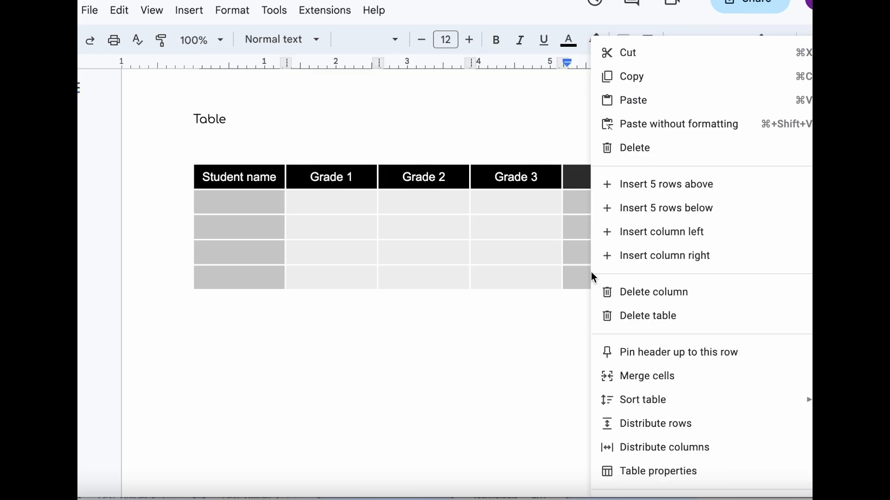
{"action": "left_click", "coordinate": [615, 298]}
Step: Open the table properties for the "Grade 3" column and examine the colour, cell, row and table alignment settings
{"action": "mouse_move", "coordinate": [596, 174]}
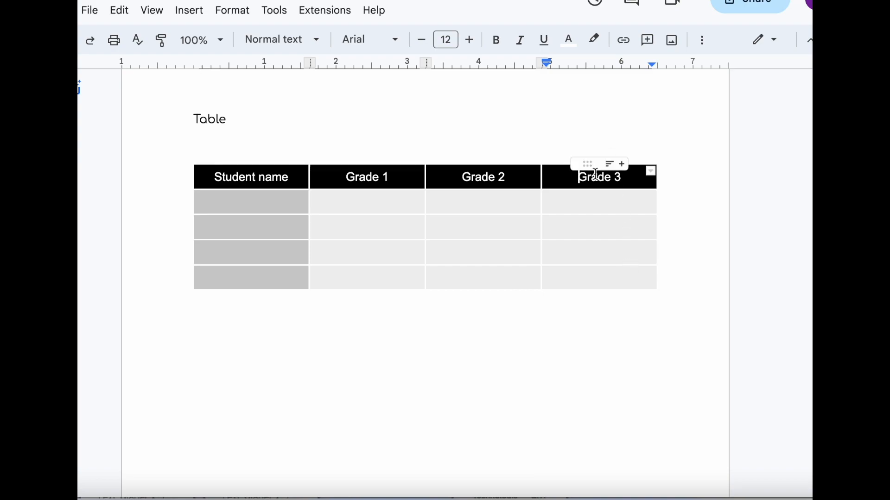
{"action": "left_click", "coordinate": [701, 41]}
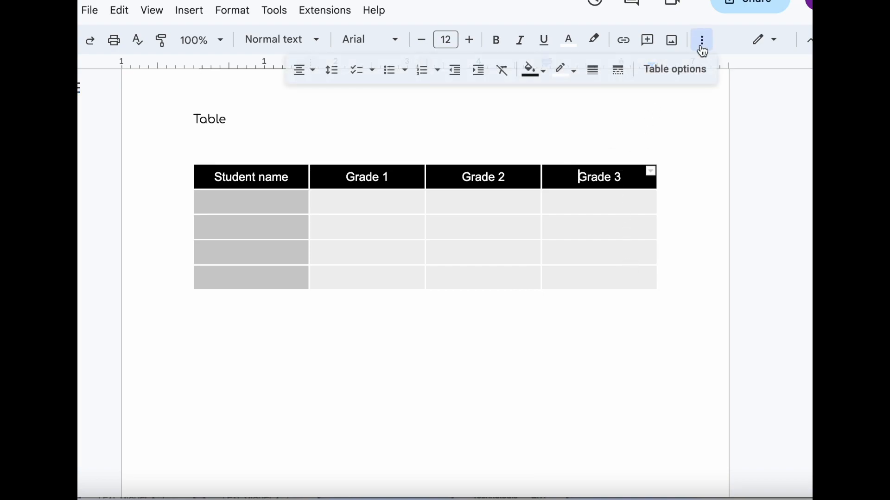
{"action": "left_click", "coordinate": [582, 214]}
{"action": "left_click_drag", "start_coordinate": [563, 179], "coordinate": [568, 274]}
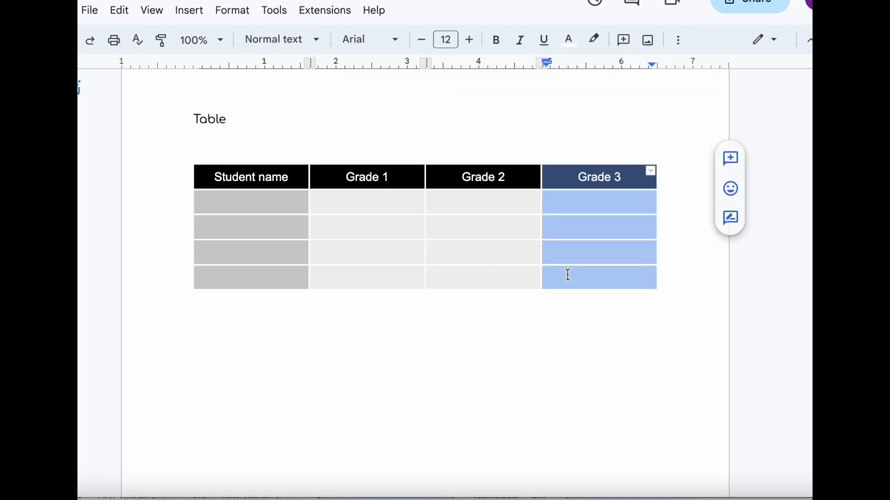
{"action": "left_click", "coordinate": [680, 52]}
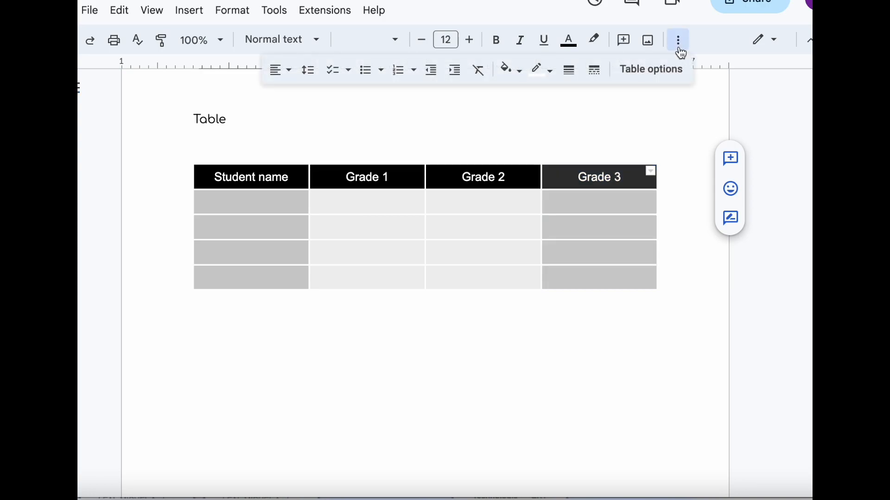
{"action": "left_click", "coordinate": [657, 70]}
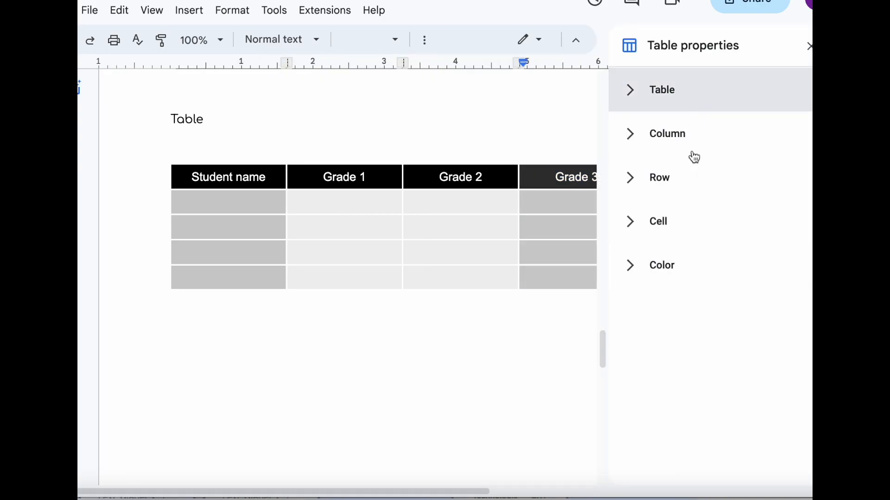
{"action": "left_click", "coordinate": [633, 266]}
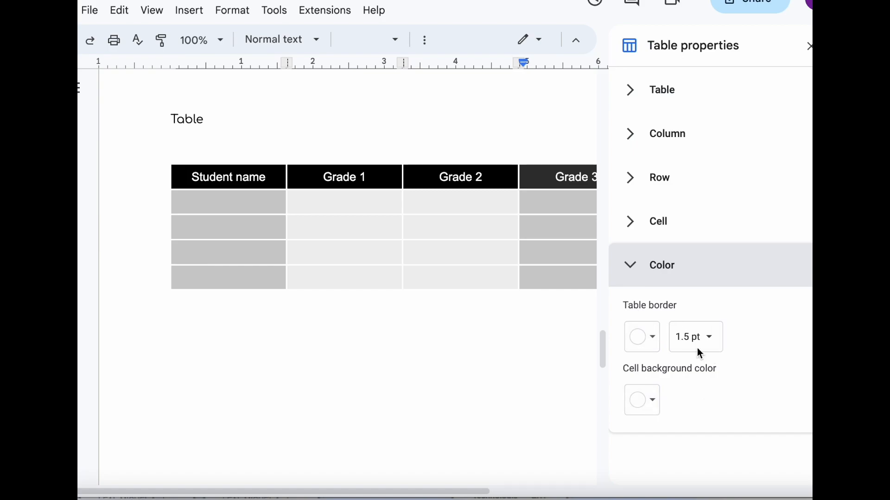
{"action": "left_click", "coordinate": [628, 221]}
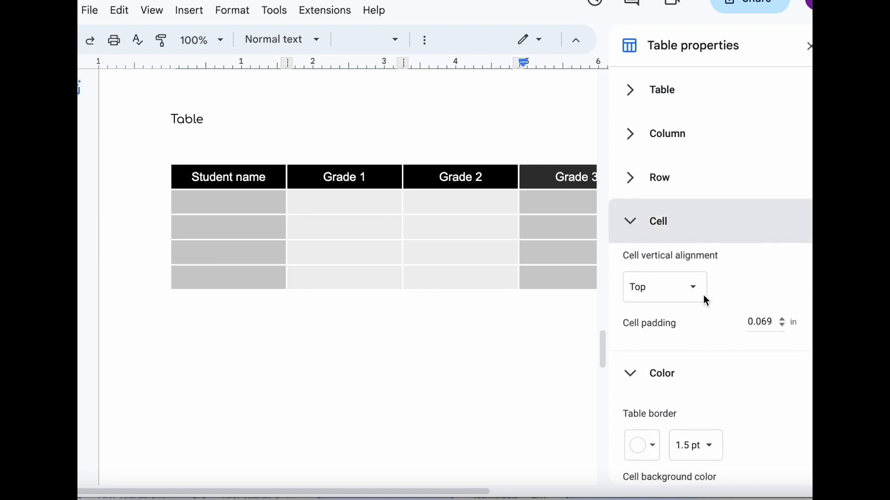
{"action": "left_click", "coordinate": [634, 180]}
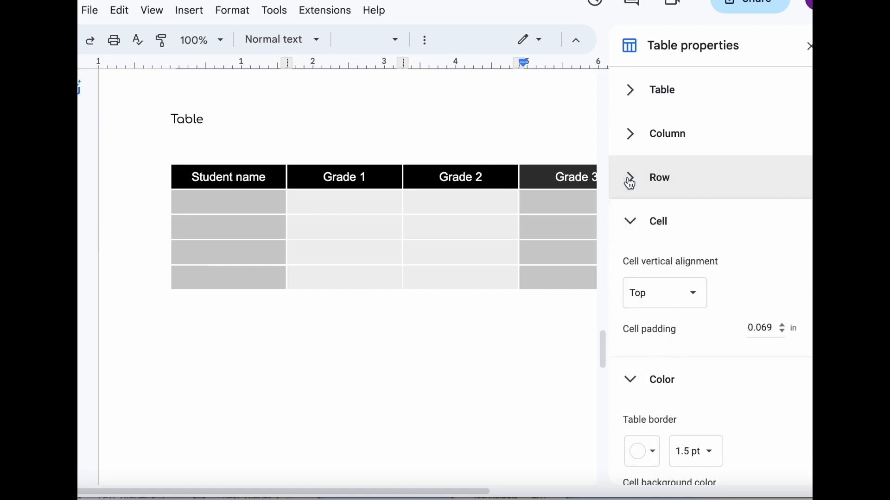
{"action": "left_click", "coordinate": [632, 101]}
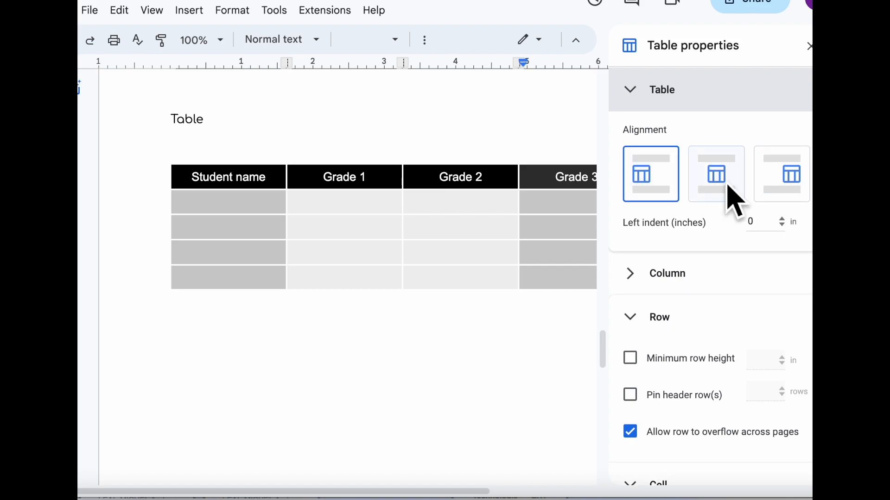
Step: Set the width of the "Grade 3" column to 1 inch and close the table properties
{"action": "left_click", "coordinate": [631, 284]}
{"action": "scroll", "coordinate": [711, 320], "scroll_direction": "down", "scroll_amount": 1}
{"action": "left_click", "coordinate": [765, 295]}
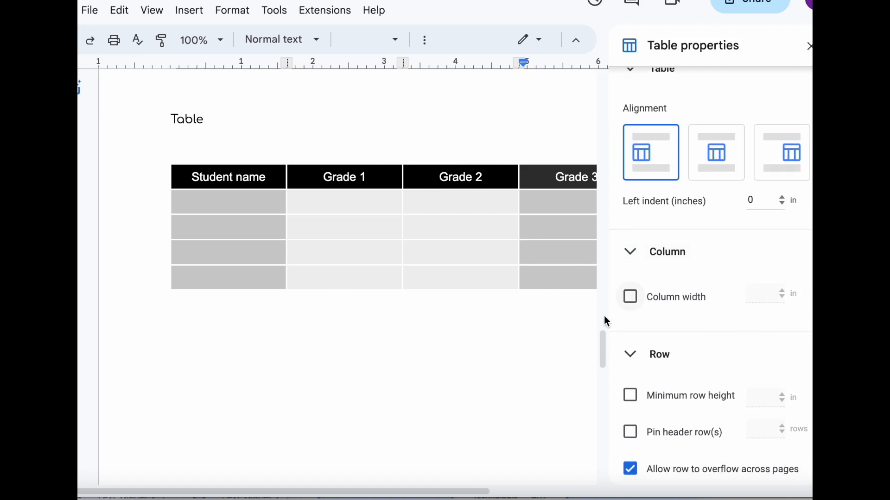
{"action": "left_click", "coordinate": [631, 297]}
{"action": "left_click", "coordinate": [760, 294]}
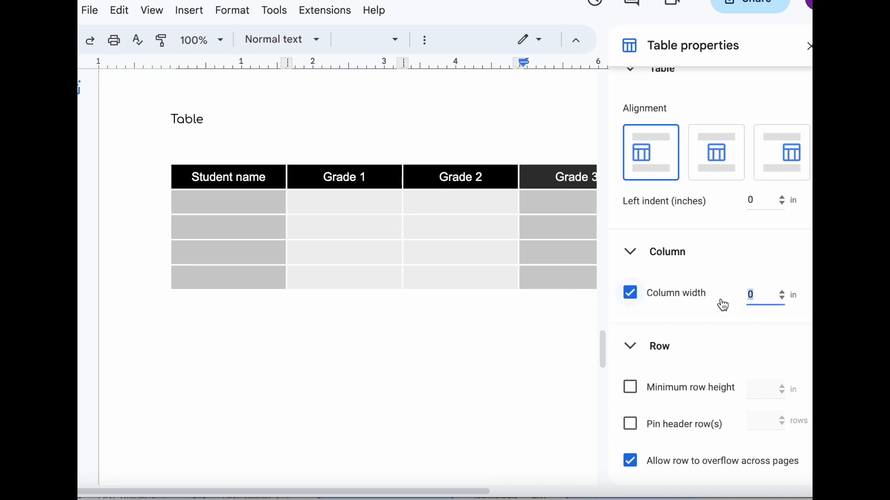
{"action": "type", "text": "1"}
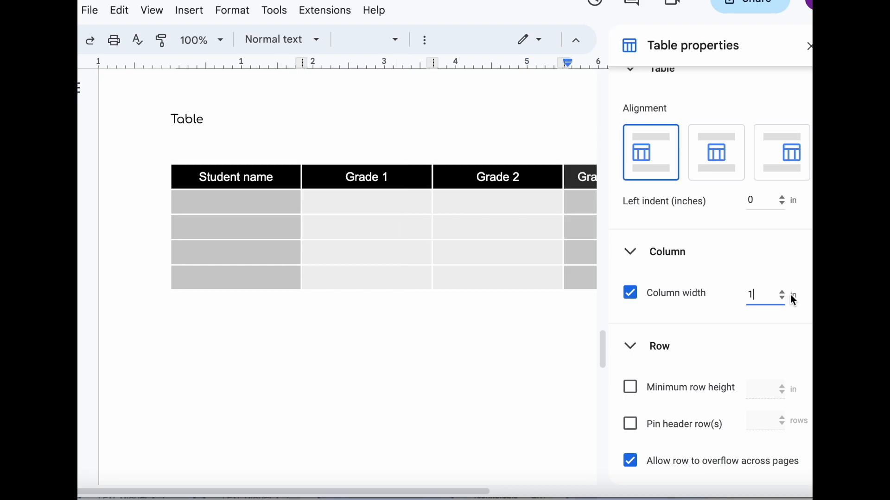
{"action": "left_click", "coordinate": [570, 326]}
{"action": "left_click", "coordinate": [809, 46]}
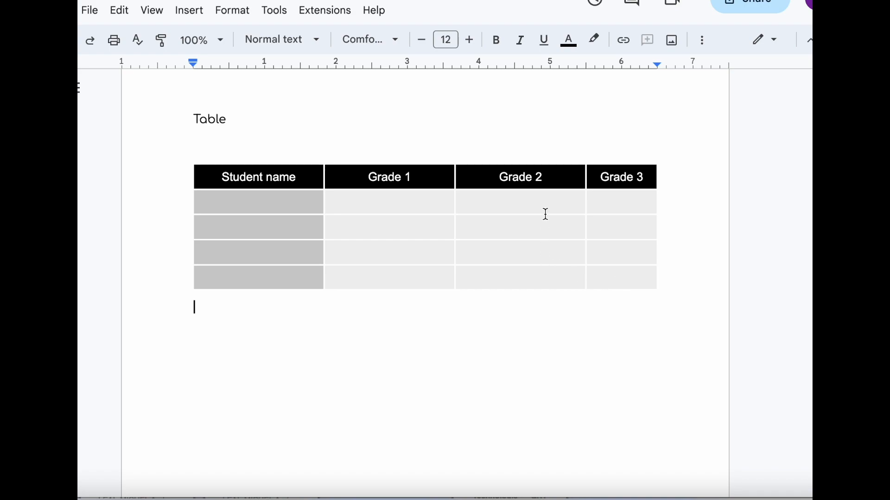
Step: Move the table's column borders to widen the "Student name" column to about 2.6 inches and make the three grade columns roughly equal
{"action": "left_click", "coordinate": [590, 175]}
{"action": "left_click_drag", "start_coordinate": [585, 176], "coordinate": [567, 188]}
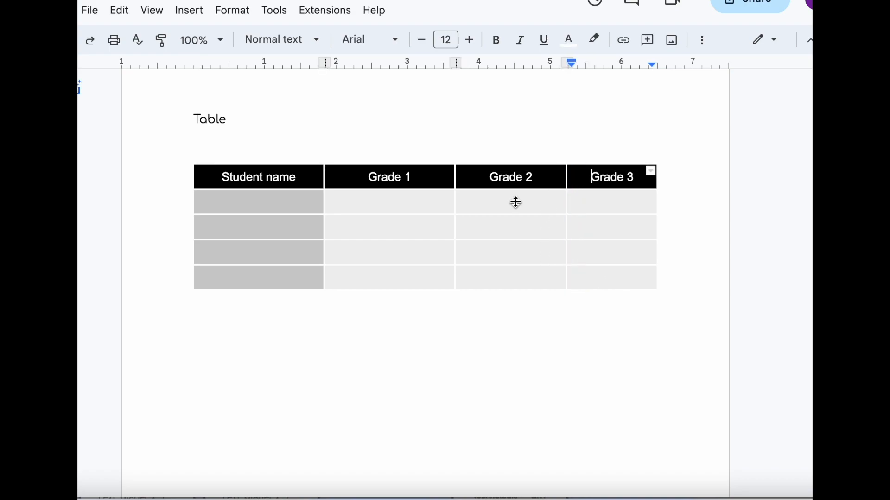
{"action": "left_click_drag", "start_coordinate": [454, 176], "coordinate": [443, 176]}
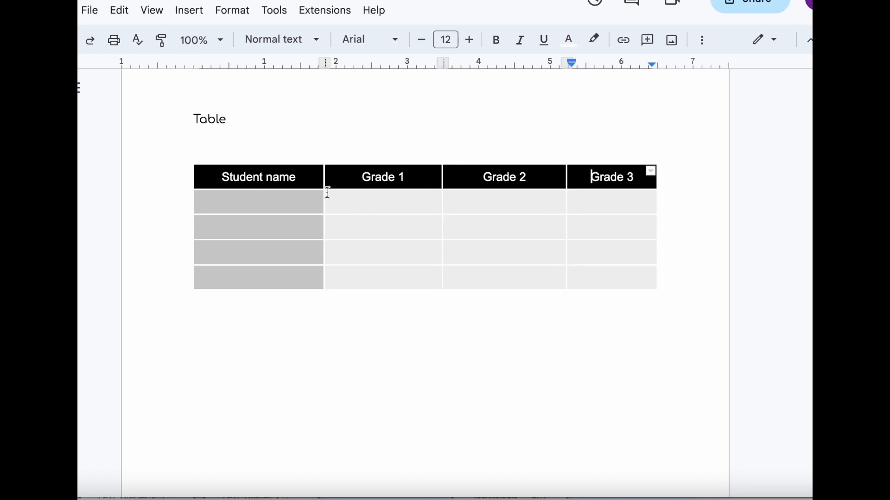
{"action": "left_click_drag", "start_coordinate": [323, 182], "coordinate": [347, 187]}
{"action": "left_click_drag", "start_coordinate": [444, 180], "coordinate": [469, 178]}
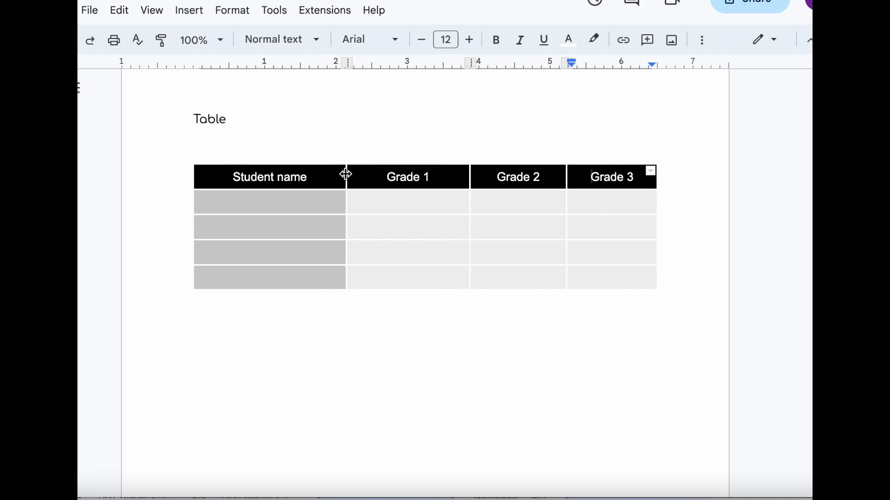
{"action": "left_click_drag", "start_coordinate": [346, 174], "coordinate": [378, 176]}
Step: Set the width of the "Grade 1", "Grade 2" and "Grade 3" columns to 1 inch each in the table properties
{"action": "left_click", "coordinate": [431, 175]}
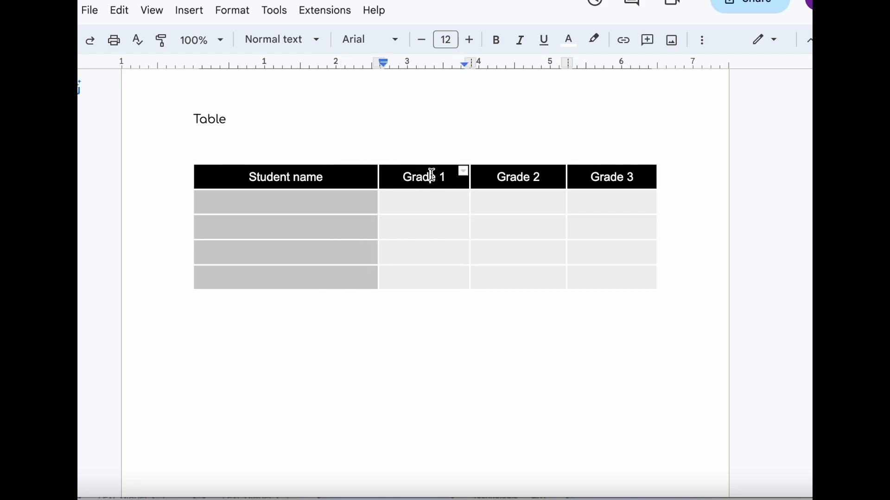
{"action": "left_click", "coordinate": [610, 278], "text": "shift"}
{"action": "left_click", "coordinate": [680, 47]}
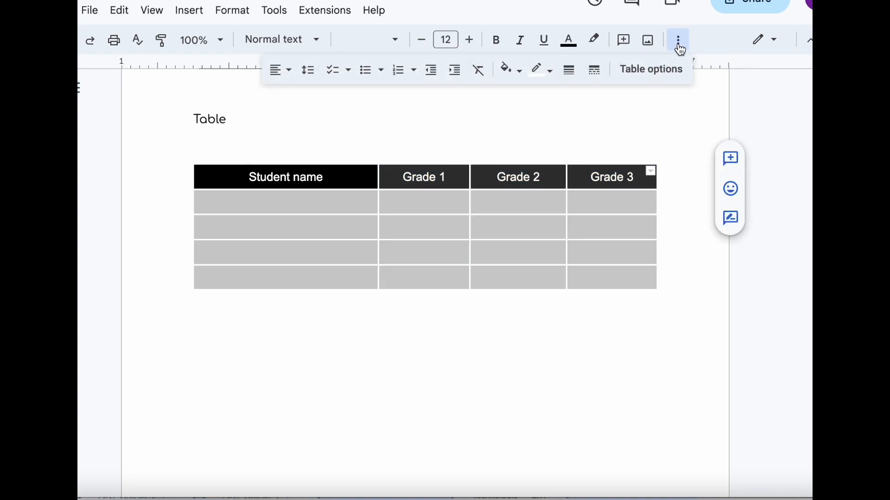
{"action": "left_click", "coordinate": [672, 75]}
{"action": "left_click_drag", "start_coordinate": [749, 294], "coordinate": [764, 294]}
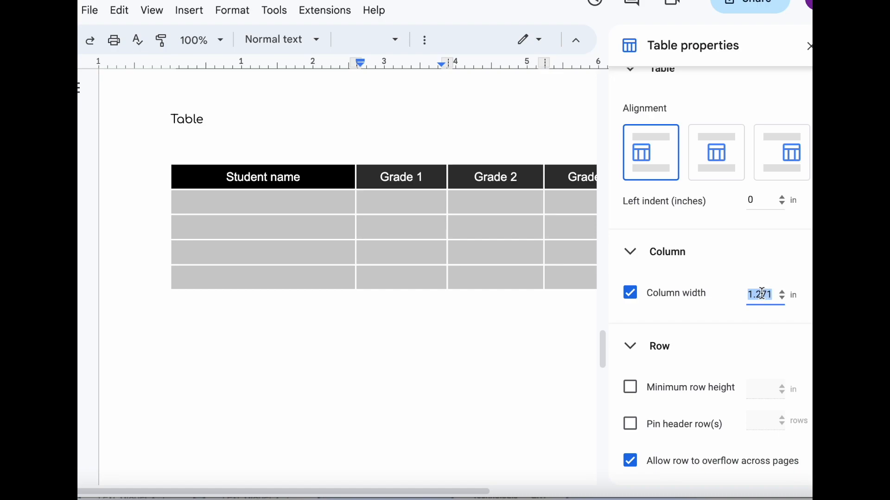
{"action": "type", "text": "1"}
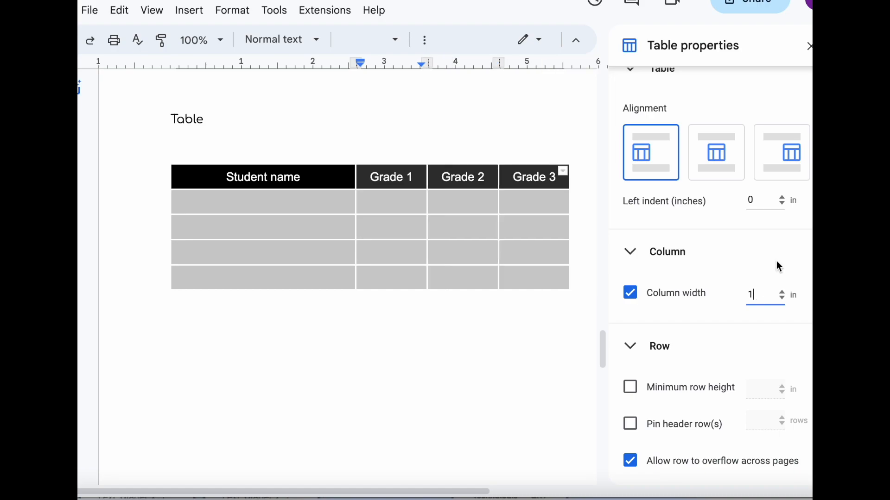
{"action": "left_click", "coordinate": [809, 46]}
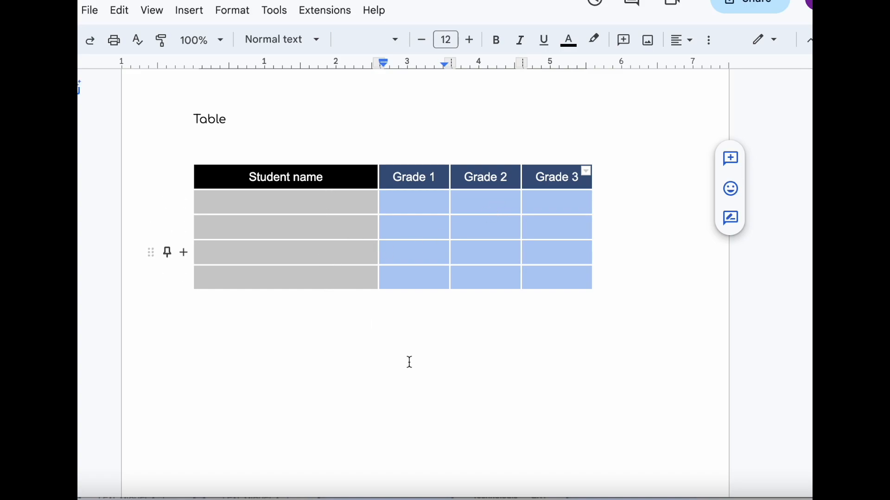
{"action": "left_click", "coordinate": [411, 340]}
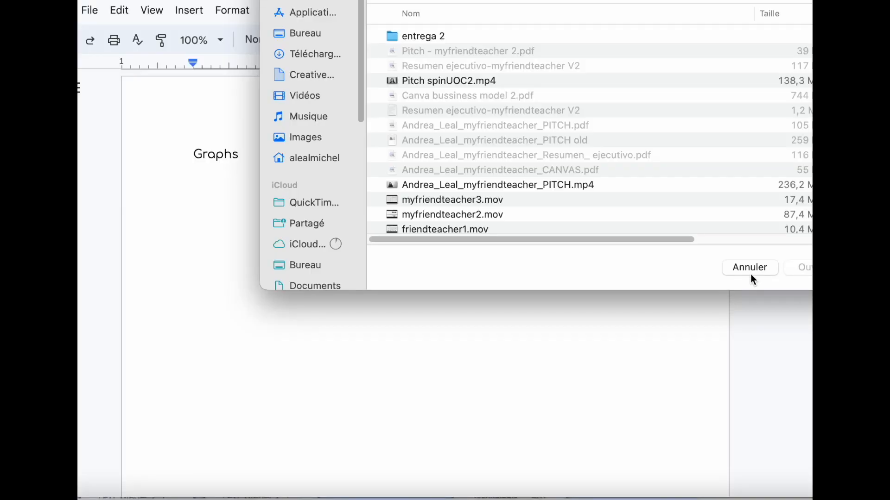
Step: Insert a column chart below the "Graphs" heading
{"action": "left_click", "coordinate": [751, 271]}
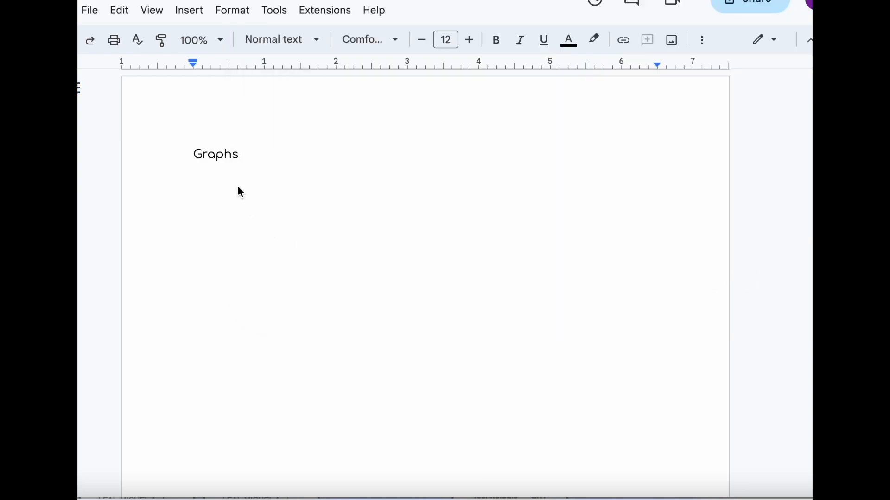
{"action": "left_click", "coordinate": [196, 13]}
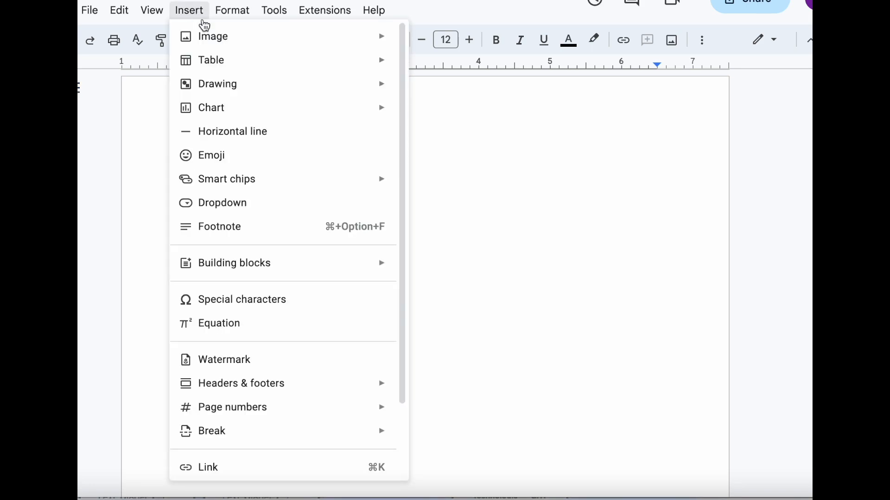
{"action": "mouse_move", "coordinate": [236, 111]}
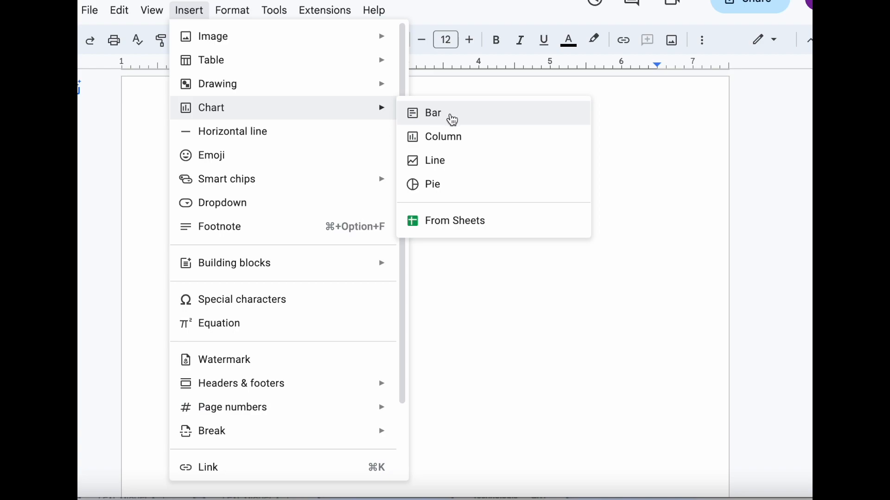
{"action": "left_click", "coordinate": [452, 138]}
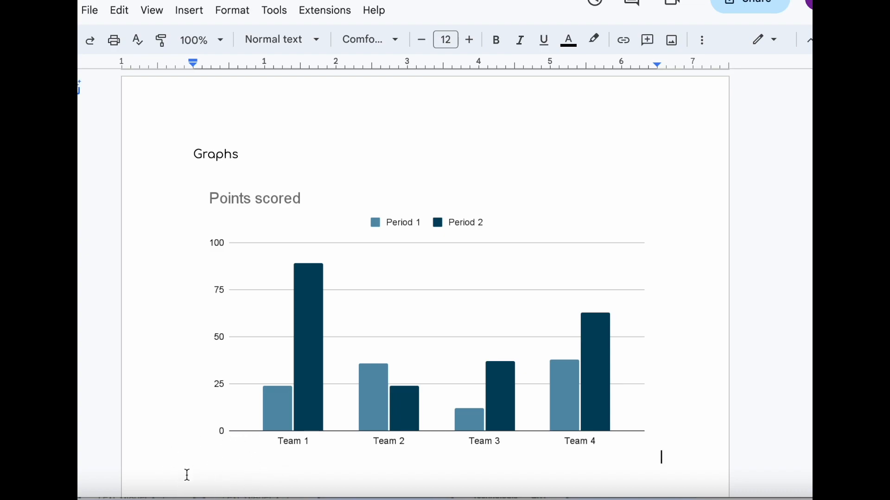
Step: Open the column chart's linked source spreadsheet in Google Sheets and bring its data table into view
{"action": "left_click", "coordinate": [557, 301]}
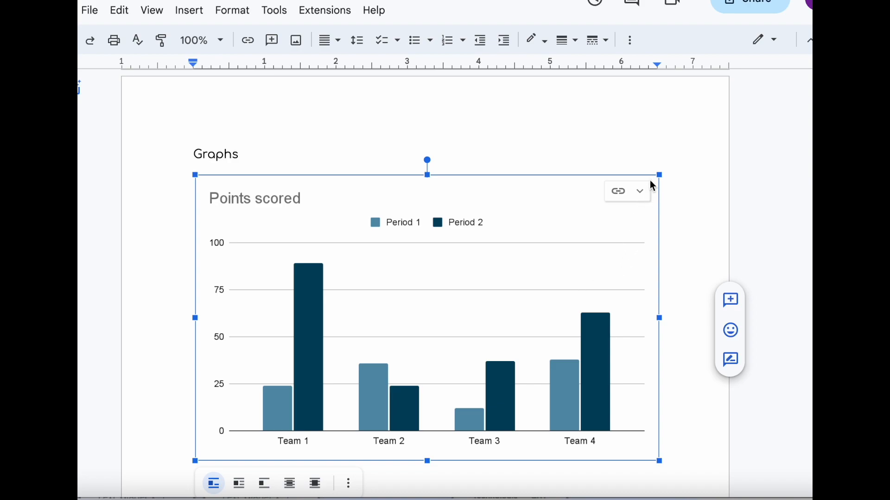
{"action": "left_click", "coordinate": [642, 192]}
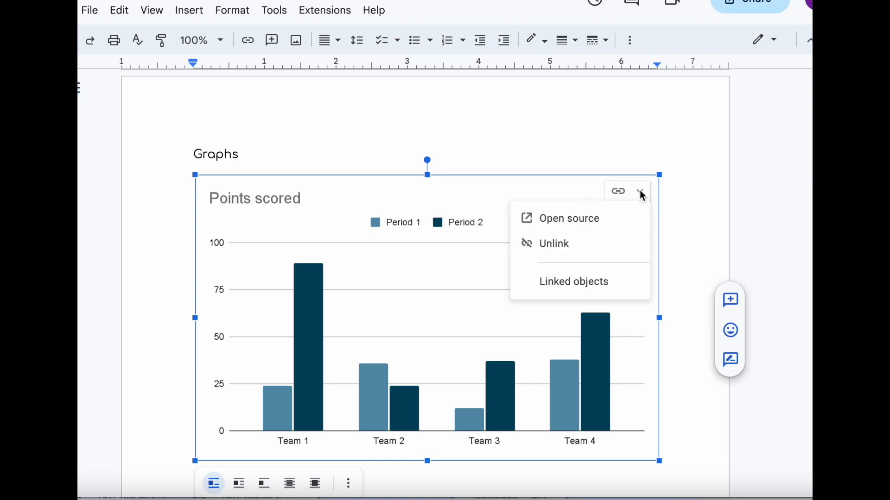
{"action": "left_click", "coordinate": [595, 226]}
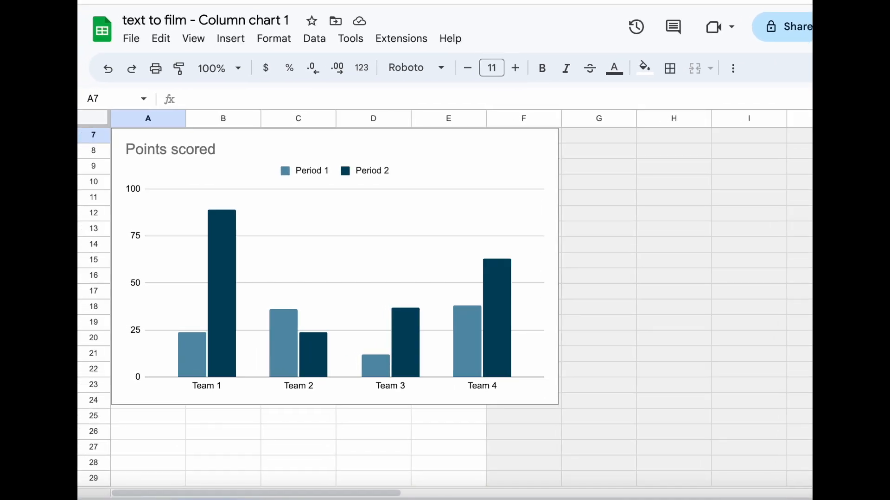
{"action": "scroll", "coordinate": [401, 272], "scroll_direction": "up", "scroll_amount": 2}
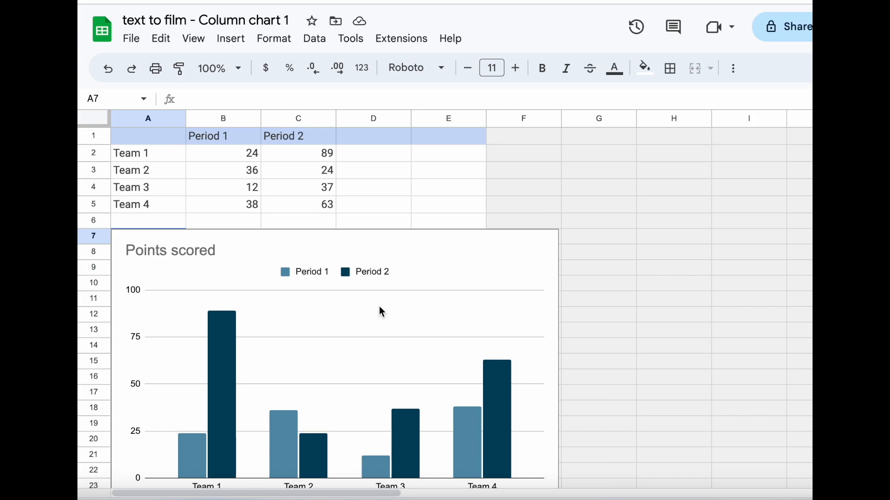
{"action": "scroll", "coordinate": [382, 312], "scroll_direction": "down", "scroll_amount": 1}
{"action": "scroll", "coordinate": [322, 343], "scroll_direction": "up", "scroll_amount": 1}
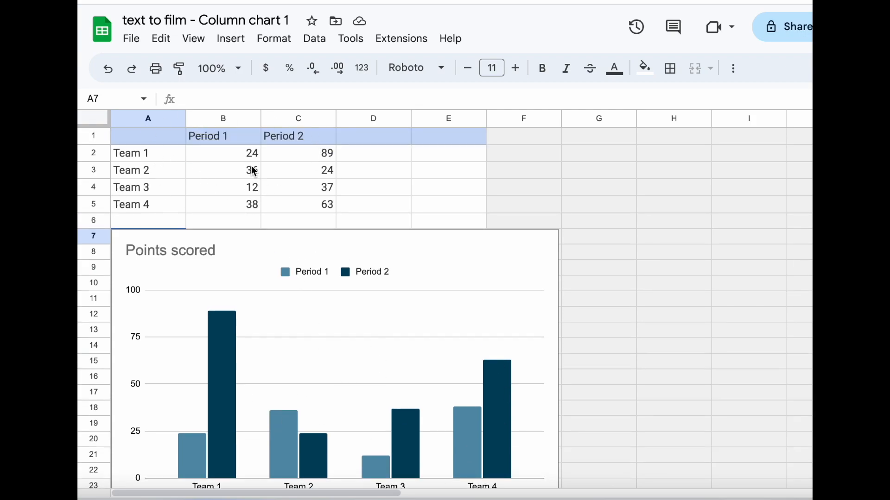
Step: Rename the four teams in the chart data as "My team", "Your team", "Our team" and "No team"
{"action": "double_click", "coordinate": [126, 155]}
{"action": "left_click_drag", "start_coordinate": [160, 154], "coordinate": [107, 156]}
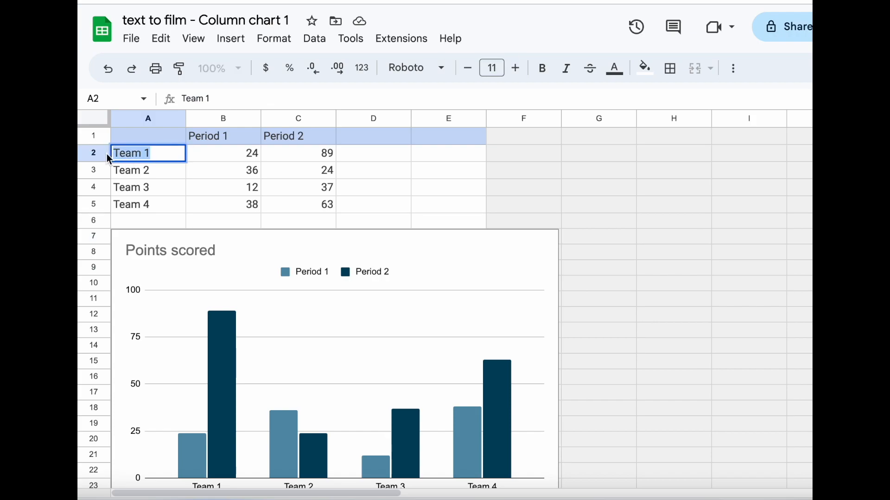
{"action": "type", "text": "My team"}
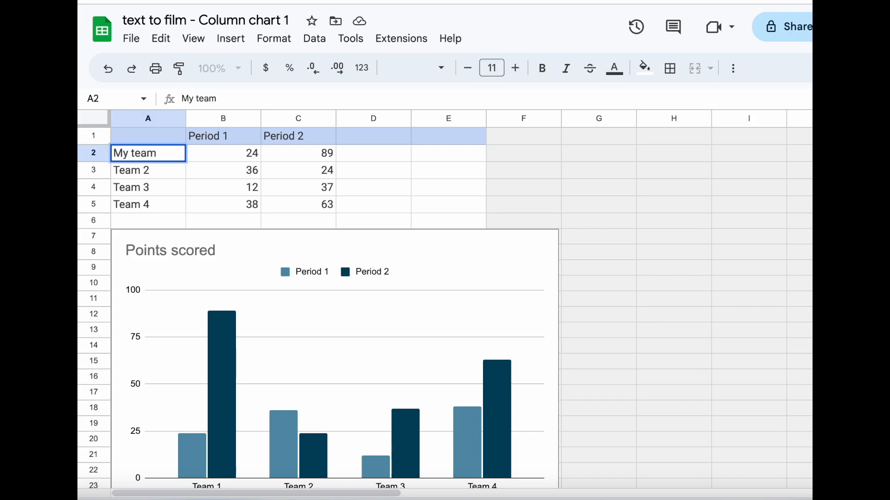
{"action": "key", "text": "Return"}
{"action": "type", "text": "Your team"}
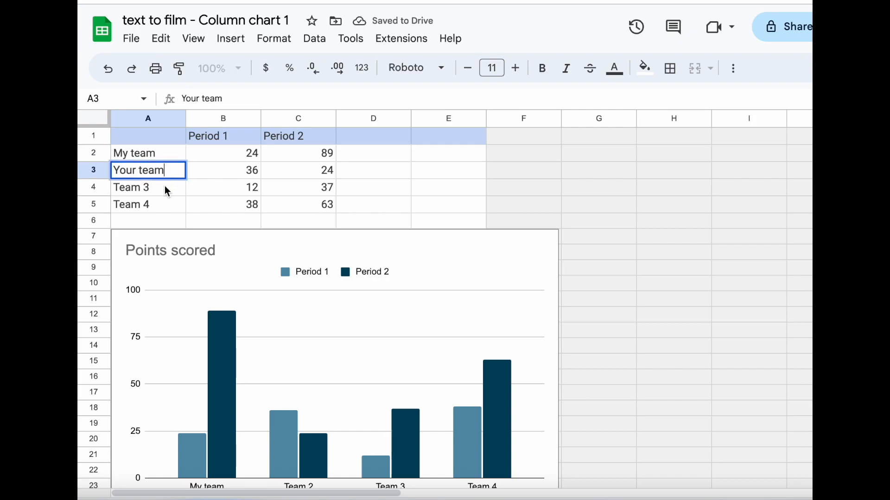
{"action": "key", "text": "Return"}
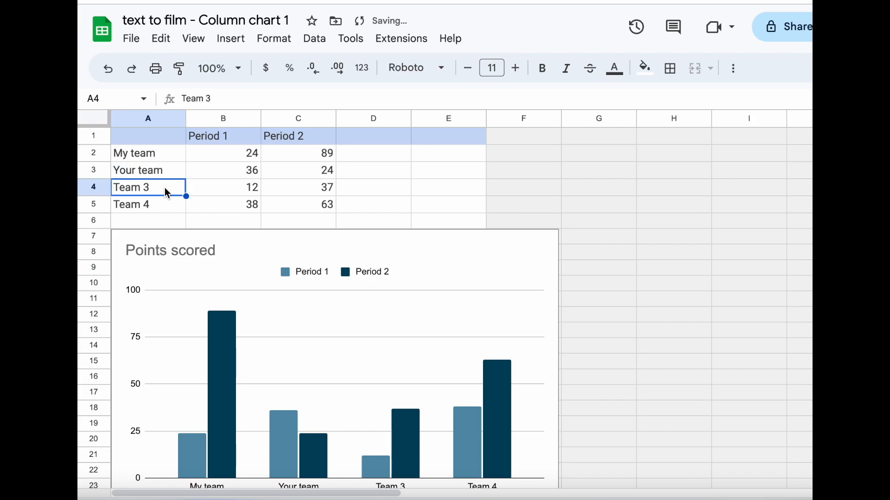
{"action": "type", "text": "Our team"}
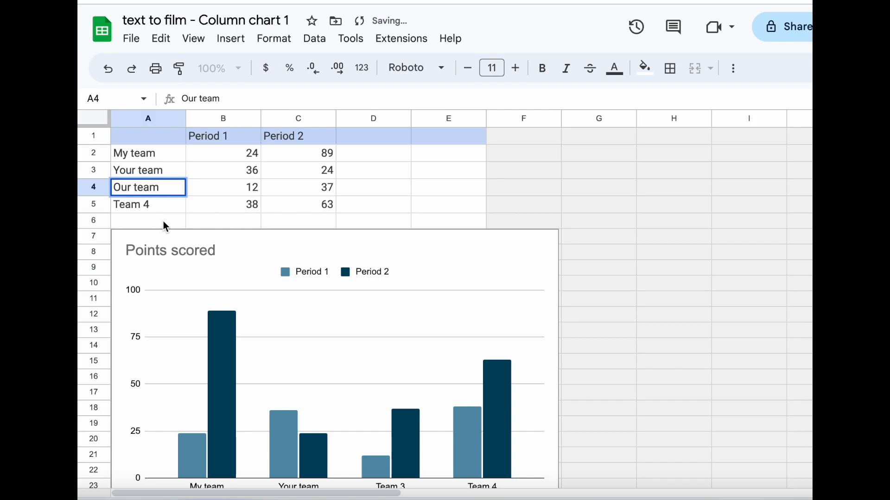
{"action": "left_click", "coordinate": [157, 206]}
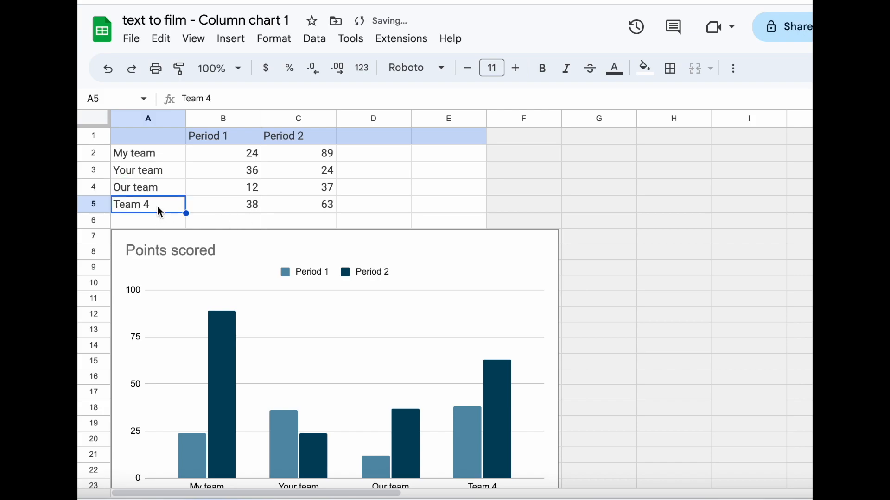
{"action": "type", "text": "No team"}
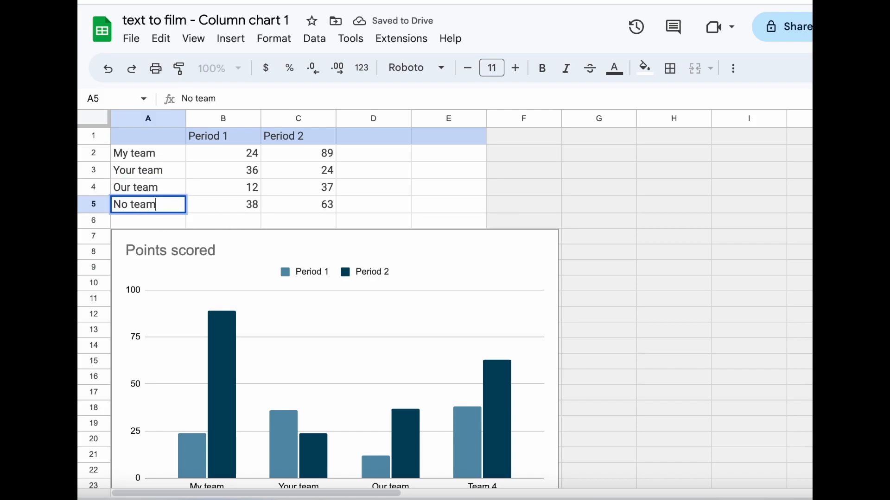
Step: Set the Period 1 values to 12 for "My team", 15 for "Your team" and 15 for "No team"
{"action": "left_click", "coordinate": [233, 156]}
{"action": "type", "text": "12"}
{"action": "left_click", "coordinate": [254, 174]}
{"action": "type", "text": "15"}
{"action": "left_click", "coordinate": [254, 187]}
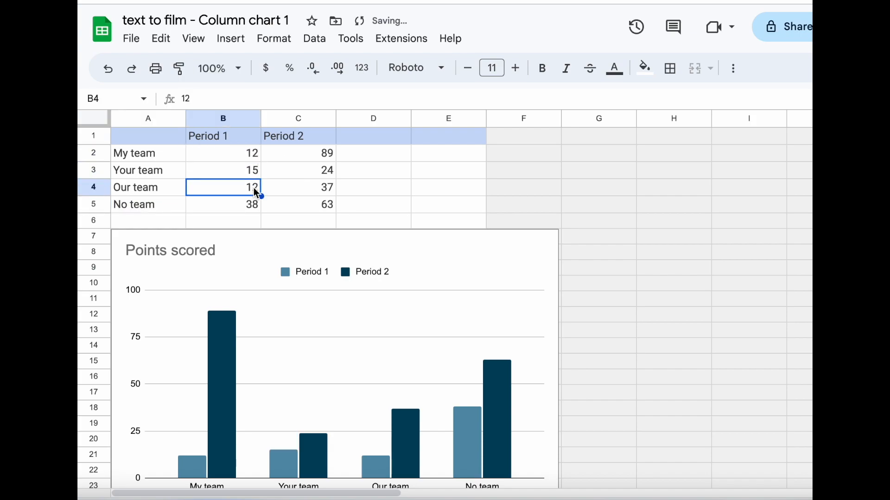
{"action": "left_click", "coordinate": [255, 207]}
{"action": "type", "text": "15"}
Step: Set the Period 2 values to 46 for "My team", 36 for "Your team" and 37 for "No team"
{"action": "left_click", "coordinate": [316, 154]}
{"action": "type", "text": "46"}
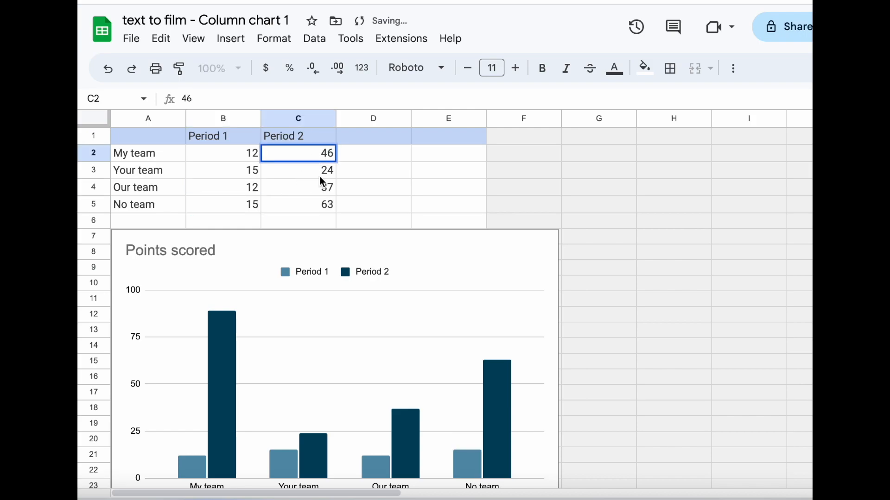
{"action": "key", "text": "Return"}
{"action": "type", "text": "36"}
{"action": "left_click", "coordinate": [320, 193]}
{"action": "left_click", "coordinate": [323, 206]}
{"action": "type", "text": "37"}
{"action": "left_click", "coordinate": [506, 187]}
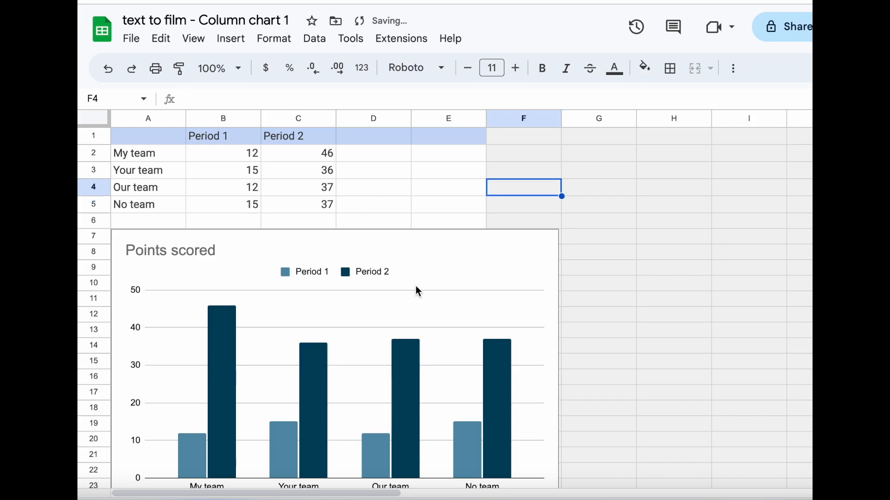
Step: Set the fill color of the chart's Period 2 series to red
{"action": "double_click", "coordinate": [344, 275]}
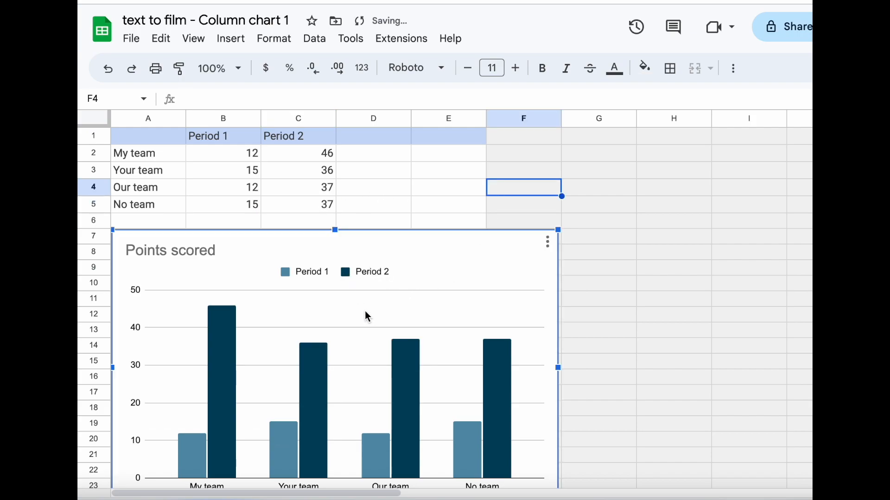
{"action": "left_click", "coordinate": [413, 354]}
{"action": "left_click", "coordinate": [658, 291]}
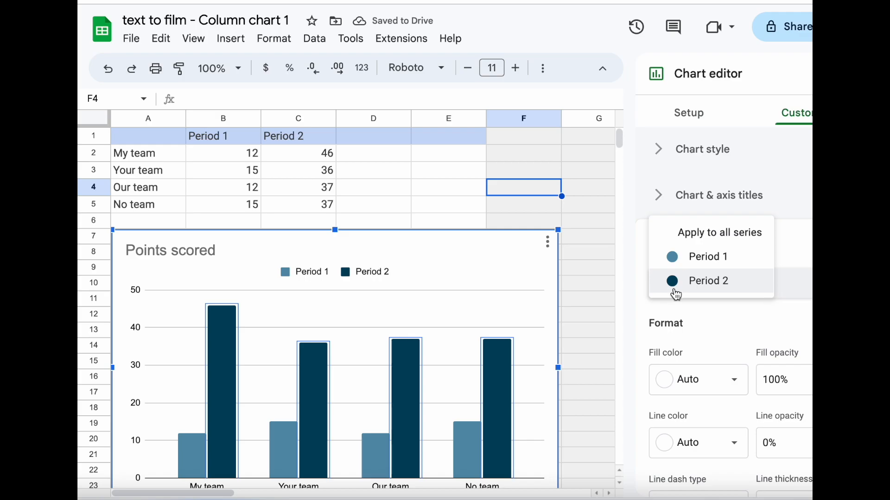
{"action": "scroll", "coordinate": [725, 310], "scroll_direction": "down", "scroll_amount": 3}
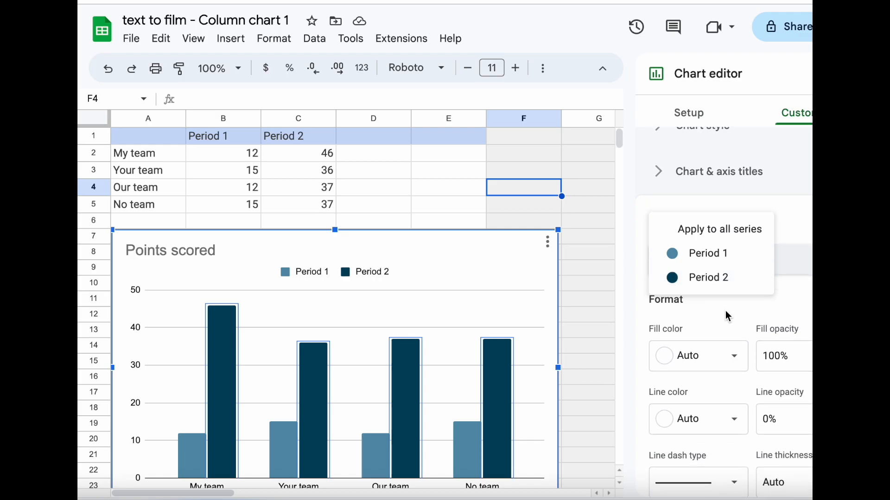
{"action": "left_click", "coordinate": [714, 258]}
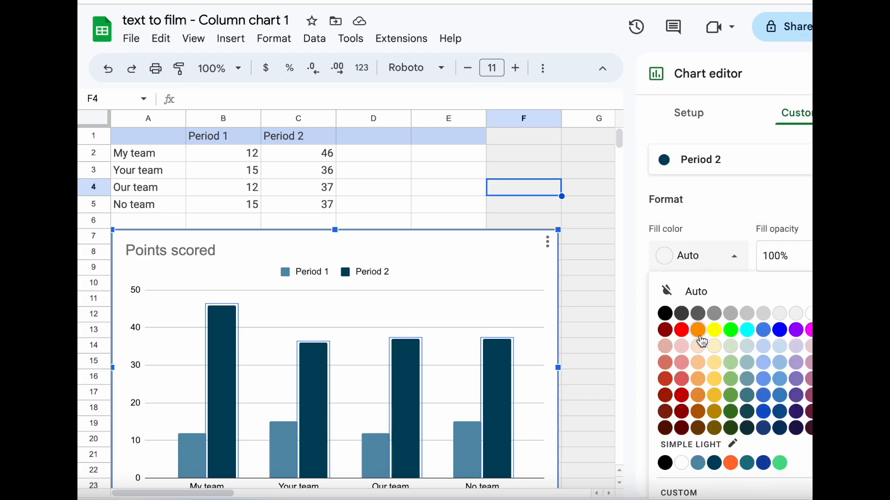
{"action": "left_click", "coordinate": [682, 332]}
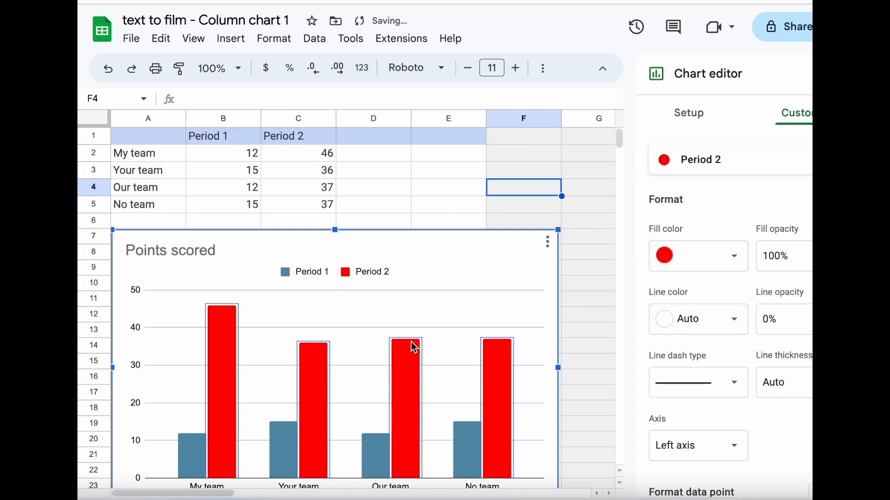
Step: Rename the chart data's two period column headers as "Semester 1" and "Semester 2"
{"action": "left_click", "coordinate": [295, 140]}
{"action": "double_click", "coordinate": [293, 138]}
{"action": "left_click_drag", "start_coordinate": [311, 139], "coordinate": [253, 138]}
{"action": "type", "text": "Se"}
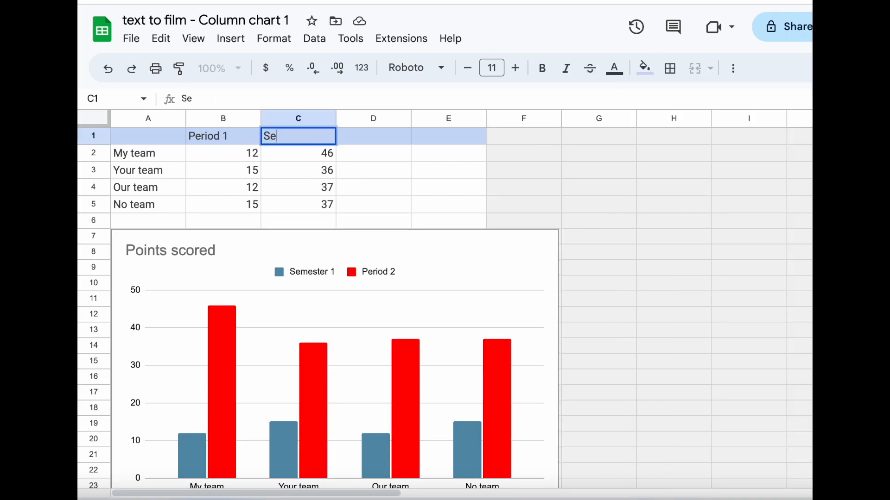
{"action": "type", "text": "mester 2"}
{"action": "key", "text": "Return"}
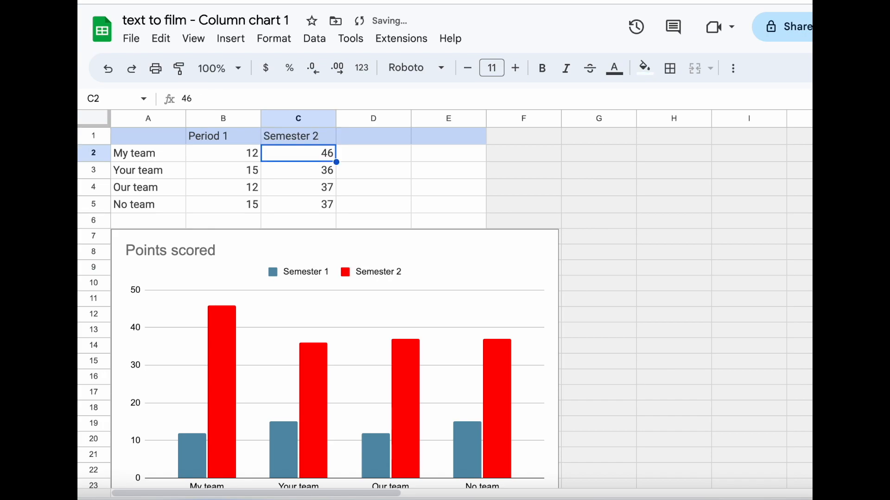
{"action": "double_click", "coordinate": [218, 136]}
{"action": "left_click_drag", "start_coordinate": [231, 137], "coordinate": [180, 137]}
{"action": "type", "text": "Semester 1"}
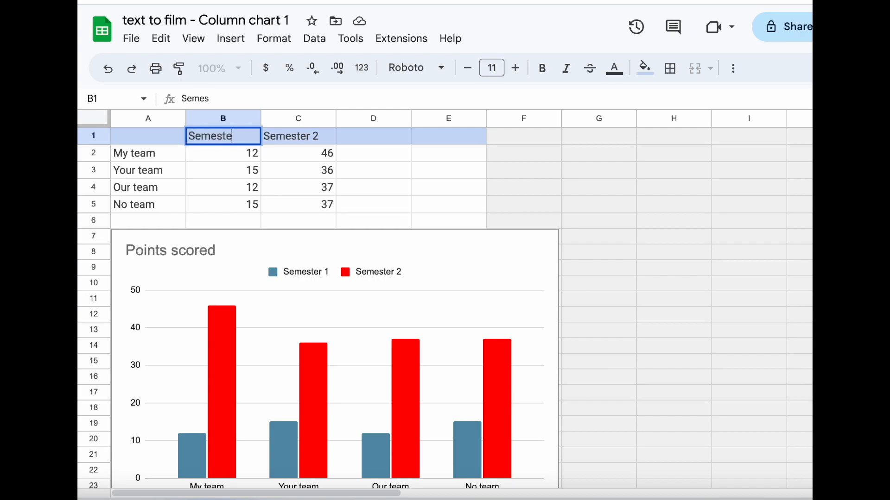
{"action": "left_click", "coordinate": [283, 435]}
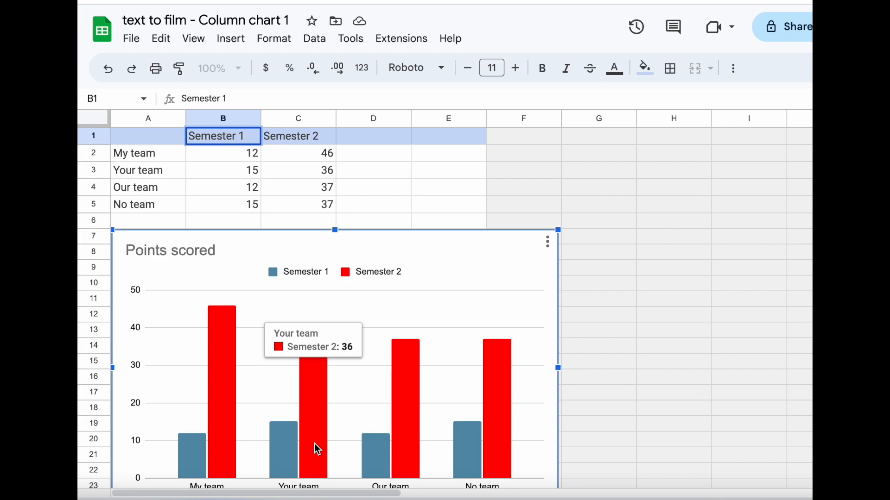
{"action": "mouse_move", "coordinate": [367, 455]}
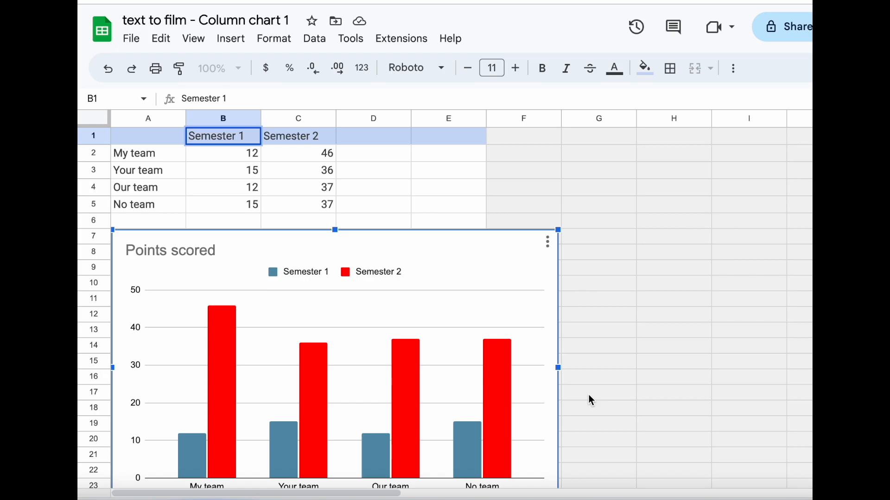
{"action": "scroll", "coordinate": [643, 355], "scroll_direction": "down", "scroll_amount": 3}
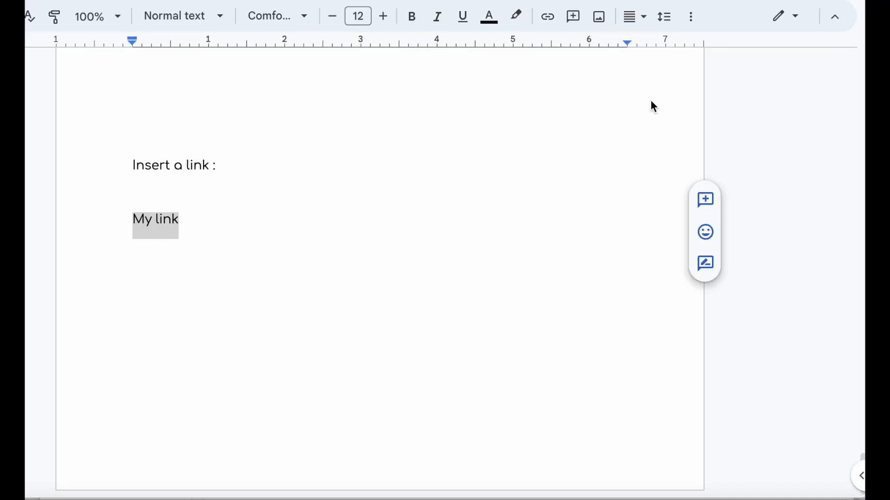
{"action": "left_click", "coordinate": [550, 19]}
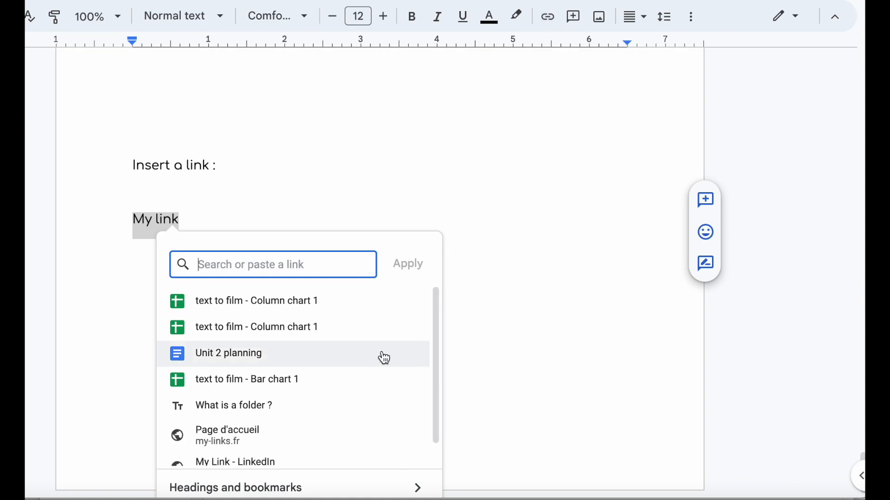
{"action": "scroll", "coordinate": [296, 411], "scroll_direction": "down", "scroll_amount": 1}
{"action": "scroll", "coordinate": [298, 407], "scroll_direction": "up", "scroll_amount": 1}
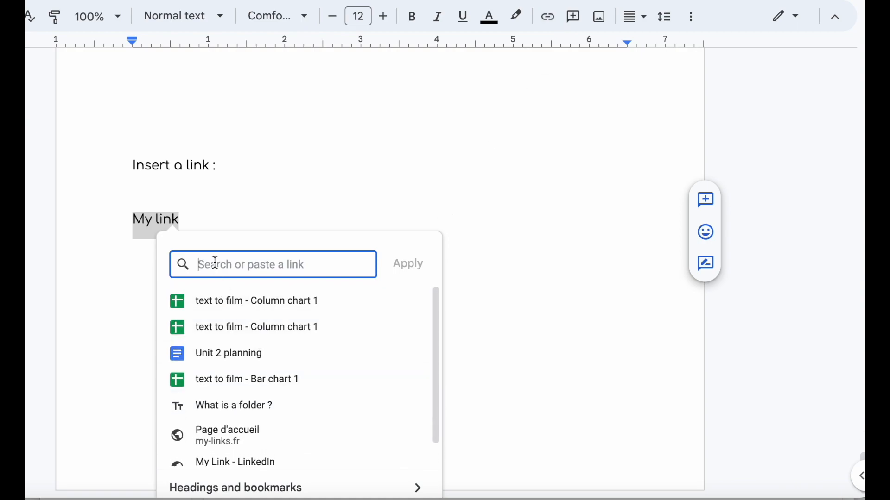
{"action": "type", "text": "https://youtu.be/0qWCD8xfrTg"}
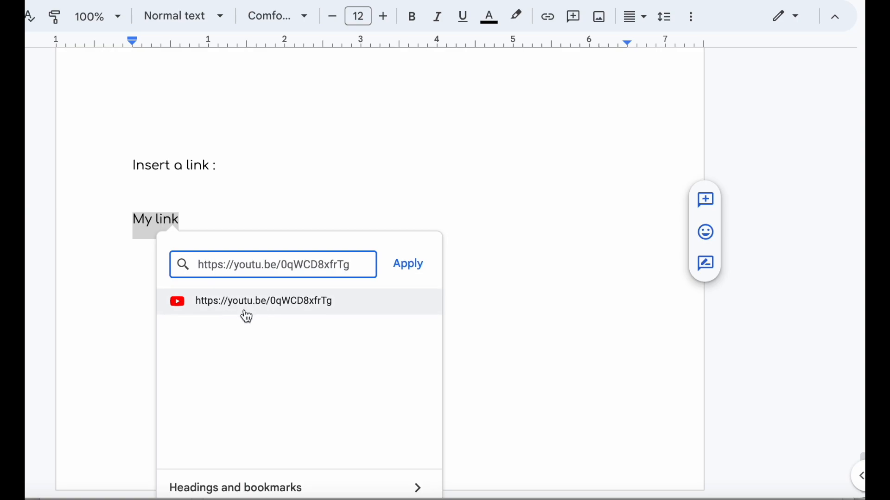
{"action": "left_click", "coordinate": [407, 265]}
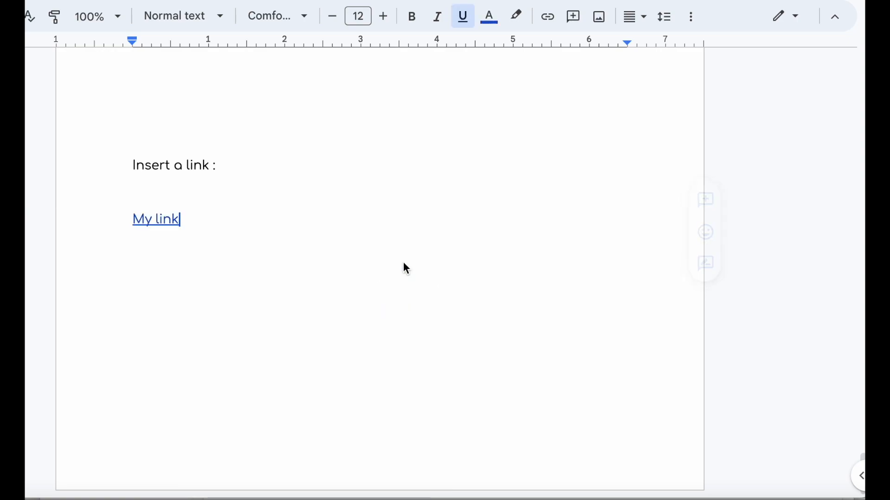
Step: Open the preview of the "My link" hyperlink and remove the link from the text
{"action": "left_click", "coordinate": [155, 221]}
{"action": "mouse_move", "coordinate": [277, 356]}
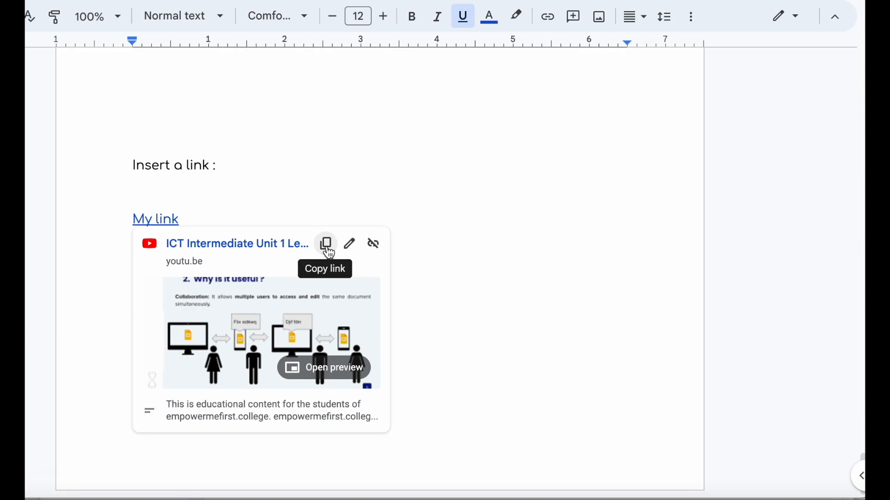
{"action": "left_click", "coordinate": [382, 250]}
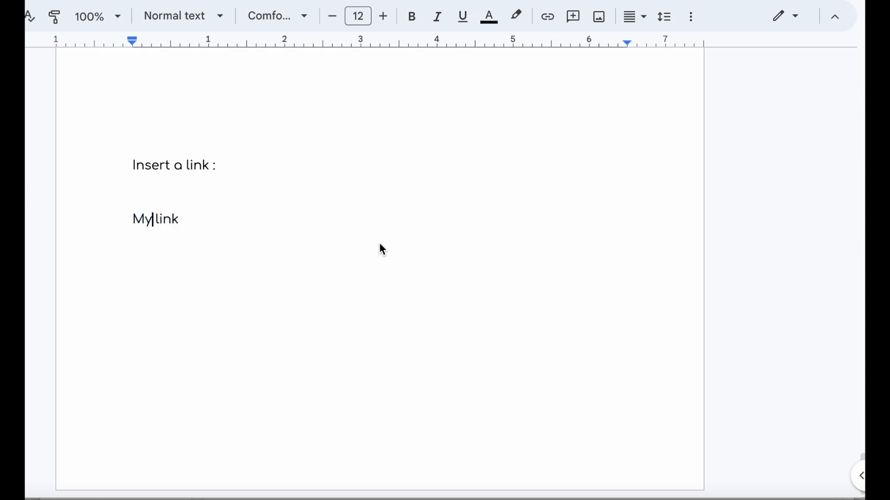
Step: Link the text "My link" to the document heading "What is a folder ?"
{"action": "triple_click", "coordinate": [179, 219]}
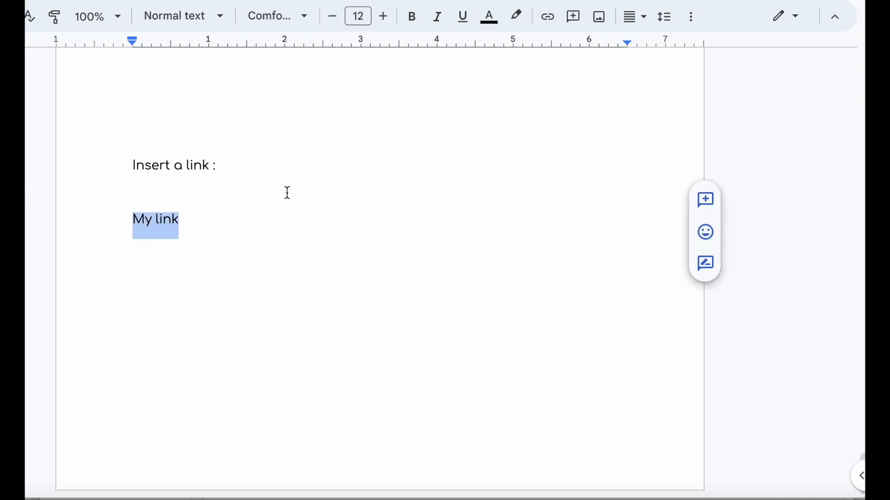
{"action": "left_click", "coordinate": [548, 19]}
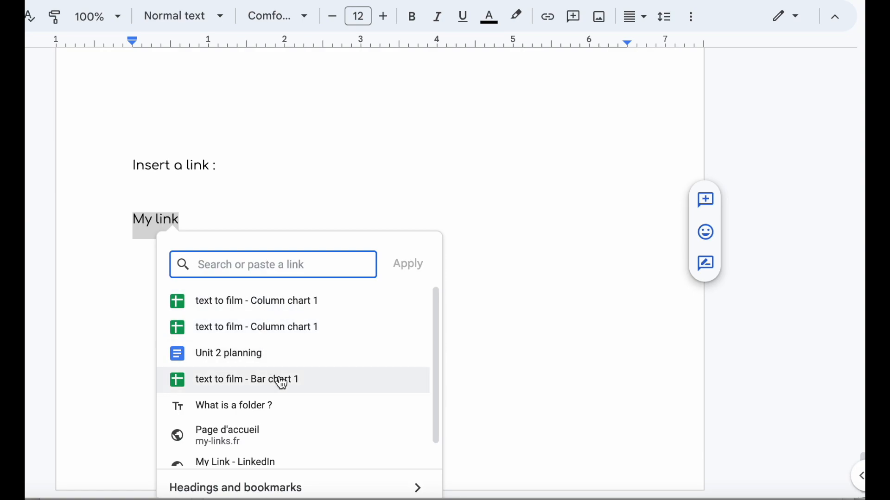
{"action": "left_click", "coordinate": [416, 491]}
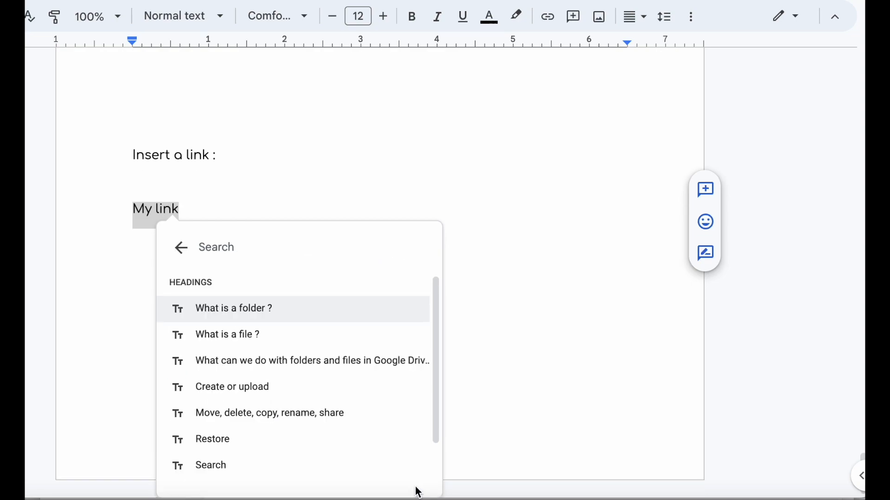
{"action": "scroll", "coordinate": [342, 462], "scroll_direction": "down", "scroll_amount": 1}
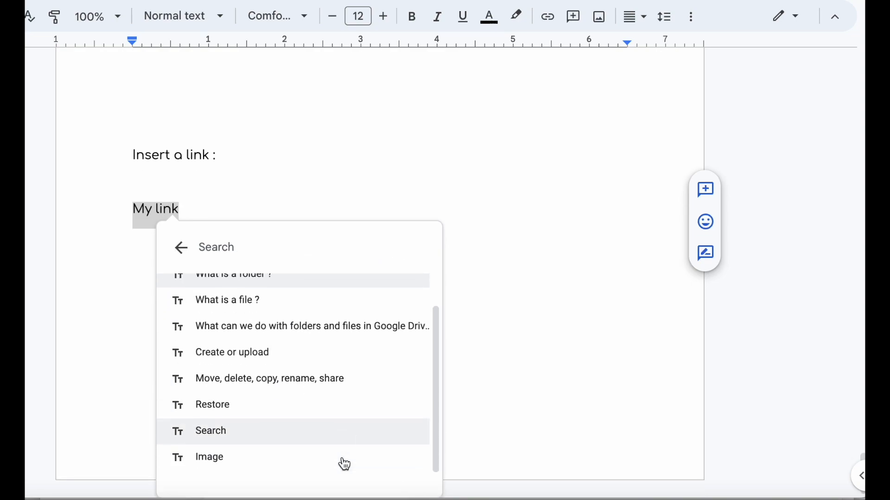
{"action": "scroll", "coordinate": [325, 388], "scroll_direction": "up", "scroll_amount": 1}
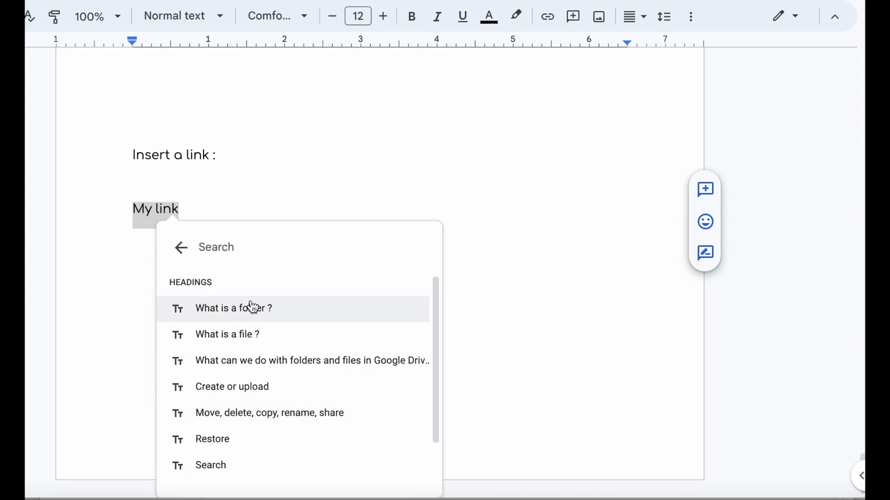
{"action": "left_click", "coordinate": [262, 317]}
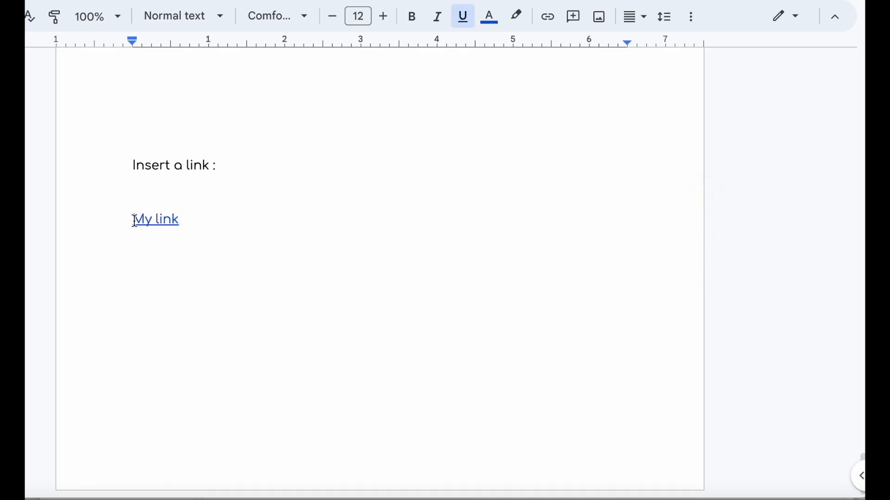
Step: Follow the "My link" hyperlink to its target heading and go back to the Graphs section on the last page
{"action": "left_click", "coordinate": [152, 220]}
{"action": "left_click", "coordinate": [202, 257]}
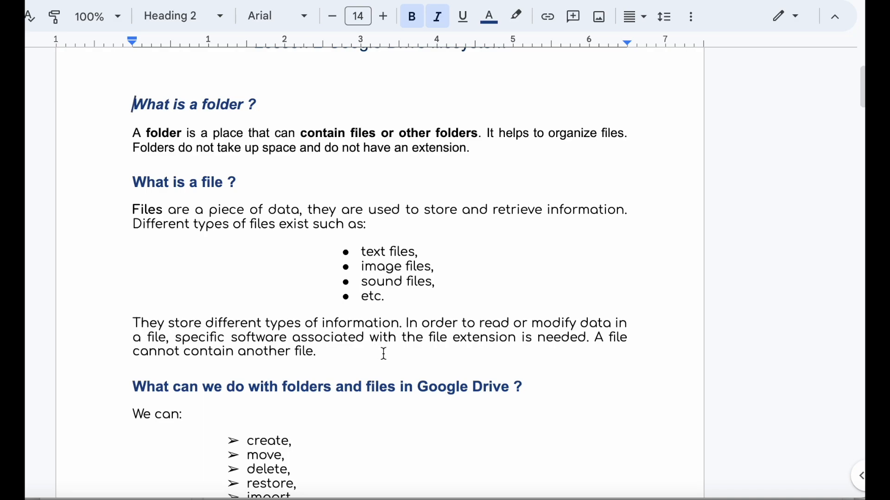
{"action": "scroll", "coordinate": [376, 353], "scroll_direction": "down", "scroll_amount": 20}
{"action": "scroll", "coordinate": [383, 357], "scroll_direction": "down", "scroll_amount": 15}
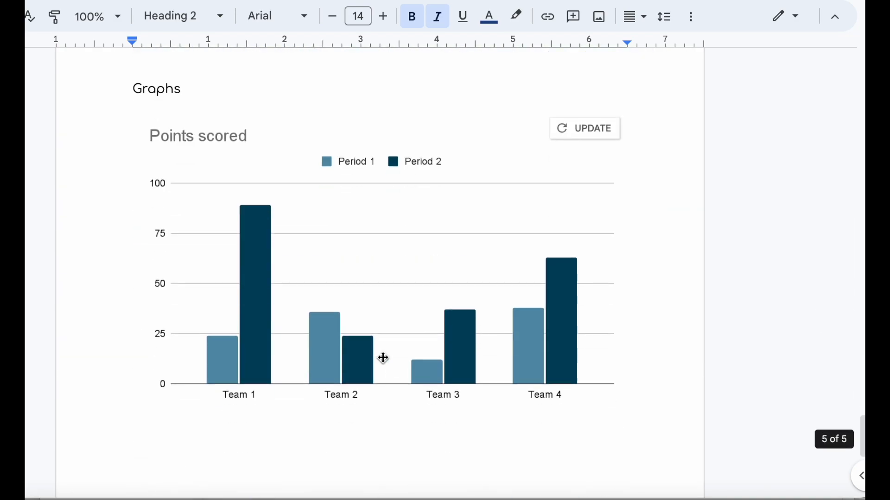